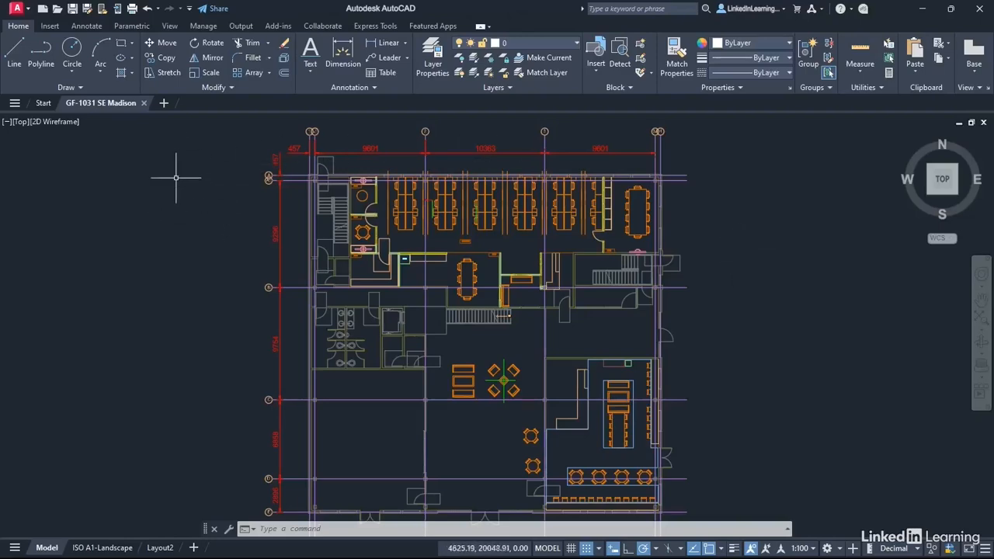
# Make Titleblock the current layer, with the empty area beside the floor plan's upper left corner in view.
pyautogui.scroll(2, 159, 175)
pyautogui.scroll(1, 159, 175)
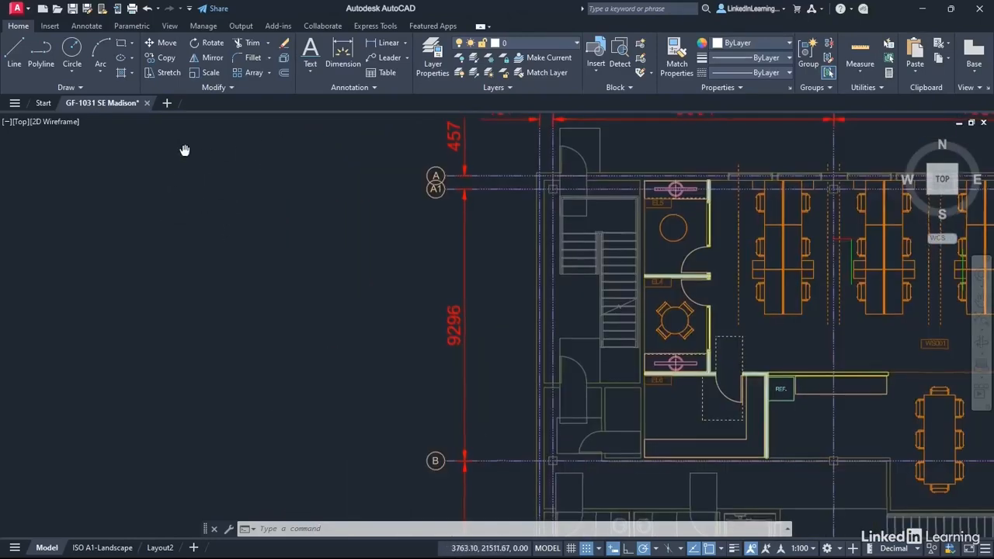
pyautogui.moveTo(184, 151); pyautogui.dragTo(294, 295, button='middle')
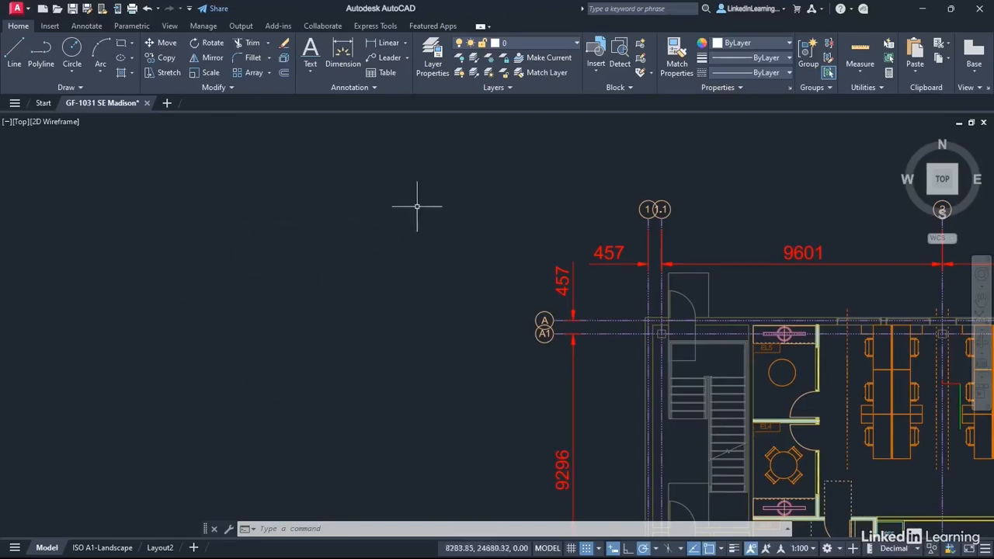
pyautogui.click(574, 42)
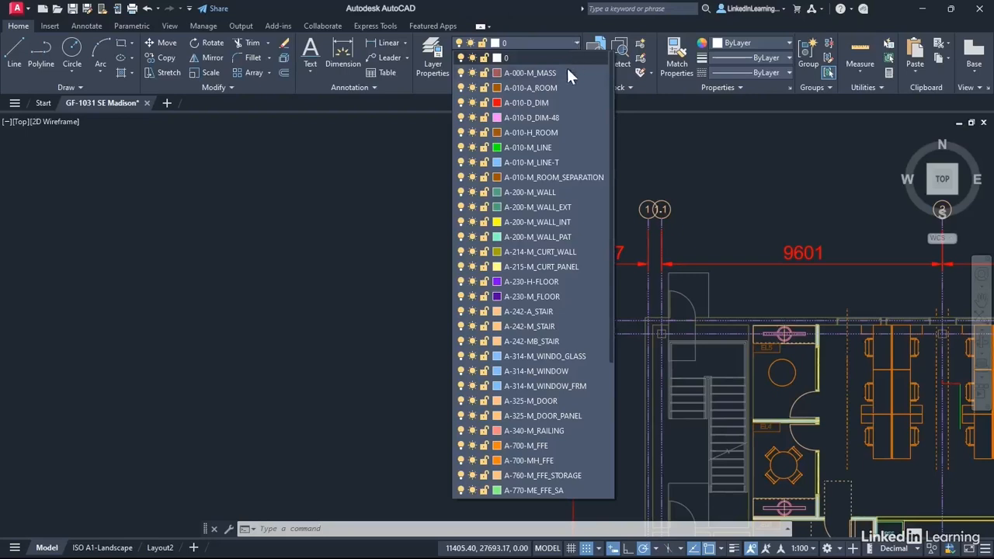
pyautogui.scroll(-3, 538, 233)
pyautogui.scroll(-2, 538, 233)
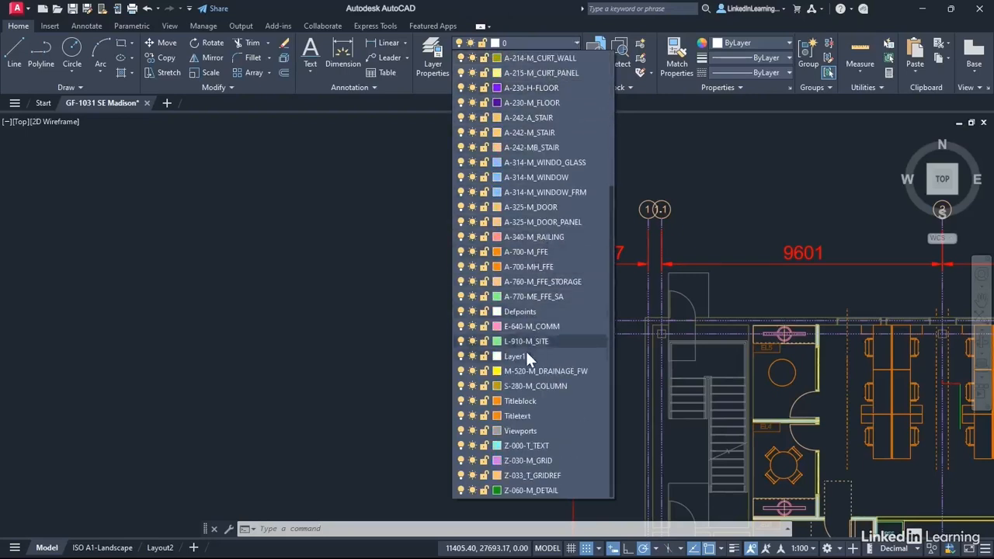
pyautogui.click(521, 400)
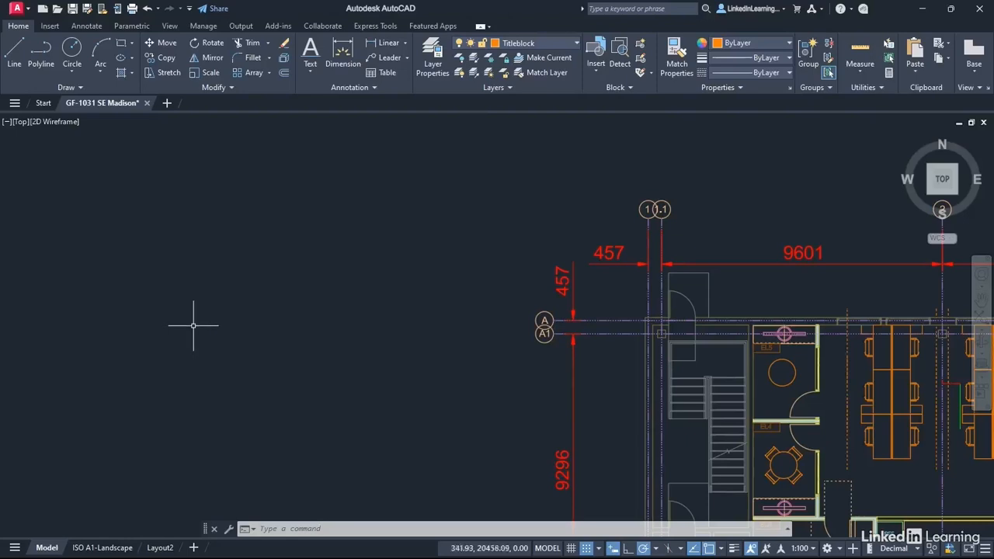
# Draw an 841 by 594 rectangle in the empty space to the left of the floor plan.
pyautogui.click(132, 45)
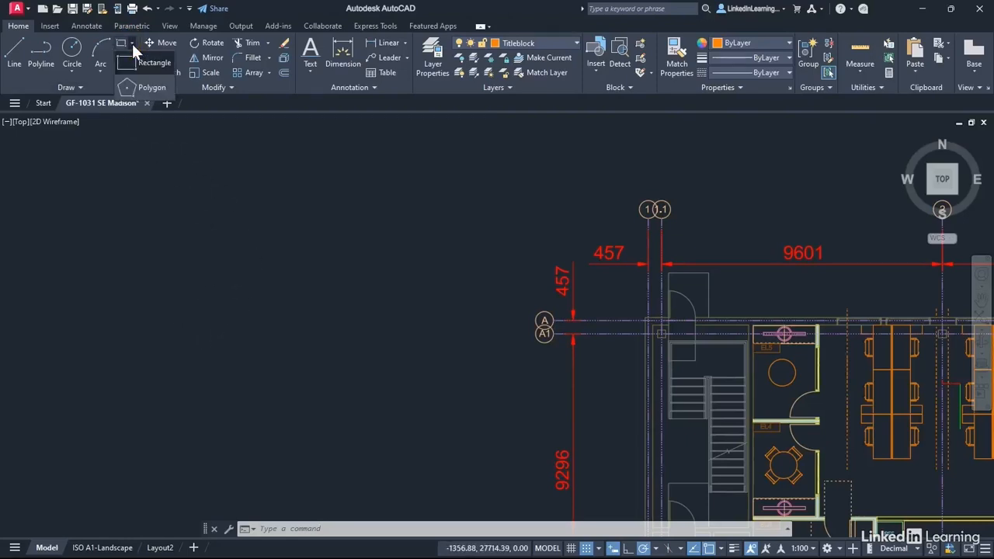
pyautogui.click(146, 63)
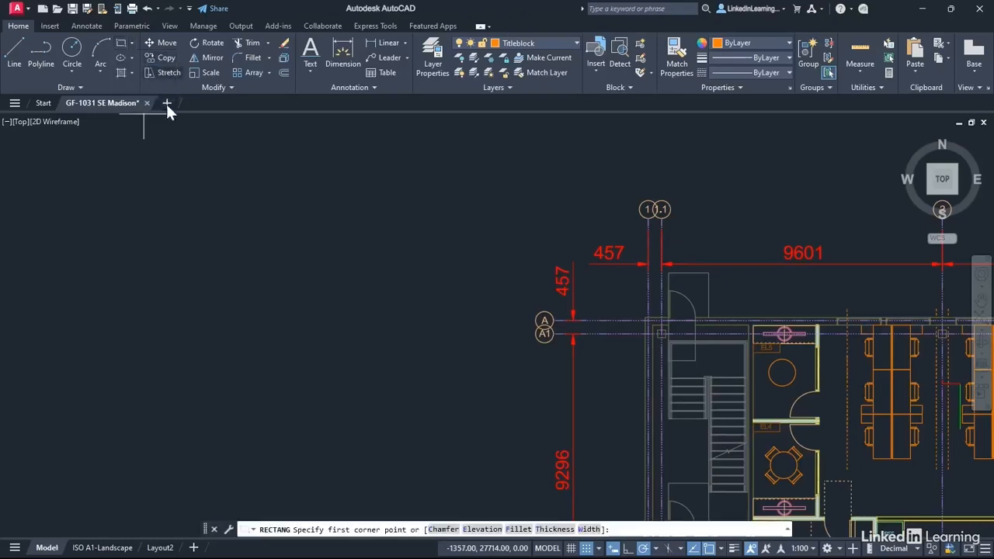
pyautogui.click(195, 400)
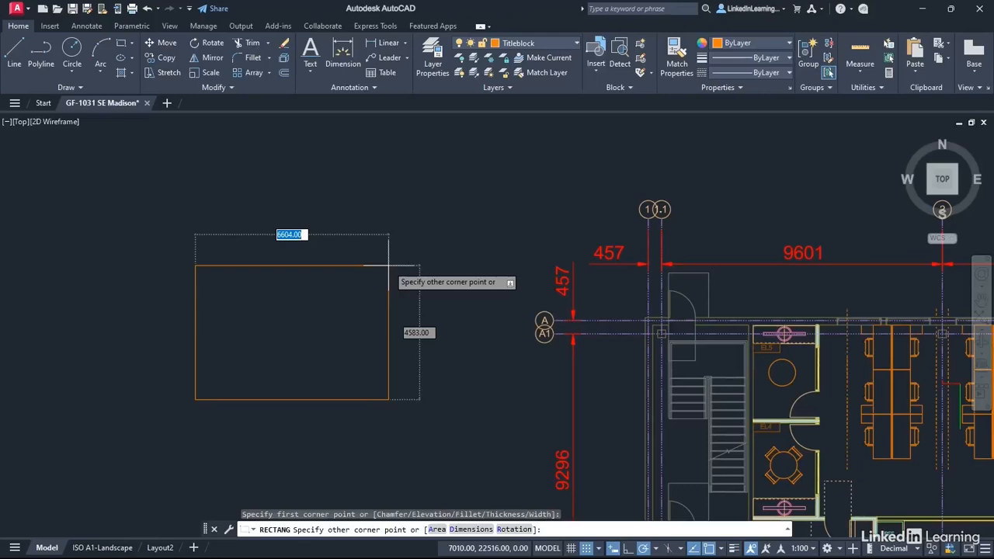
pyautogui.write('841')
pyautogui.press('Tab')
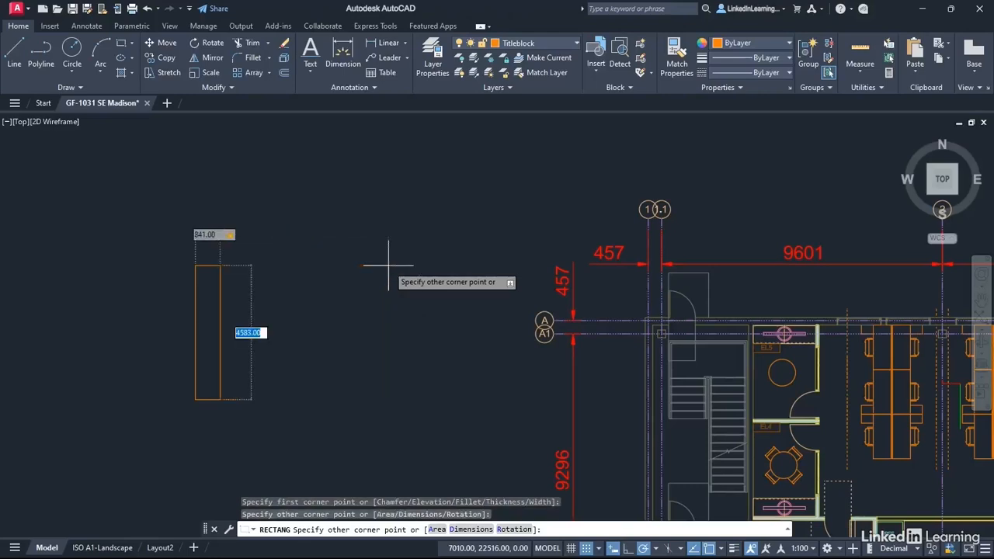
pyautogui.write('594')
pyautogui.press('Tab')
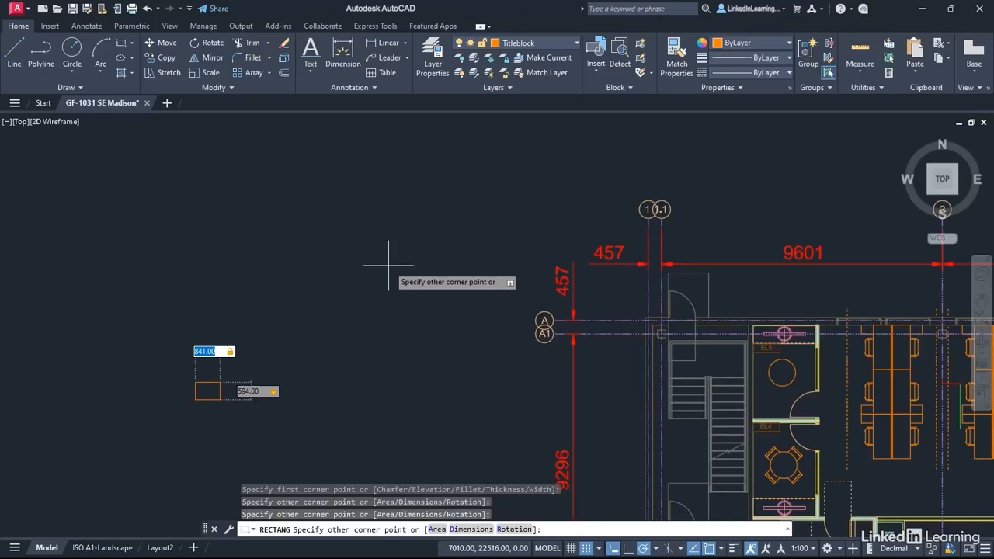
pyautogui.press('Return')
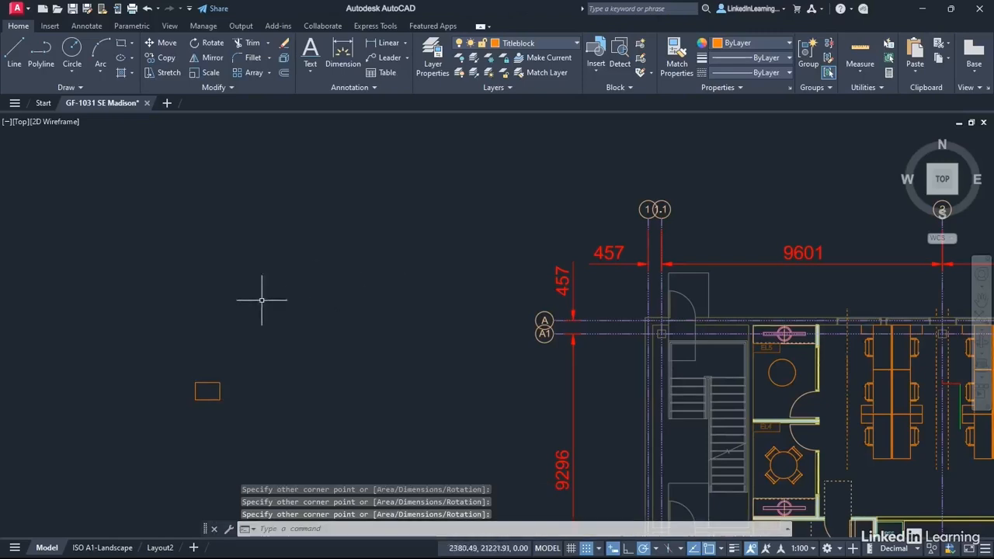
# Offset the sheet rectangle 15 inward to form the inner border.
pyautogui.scroll(8, 210, 392)
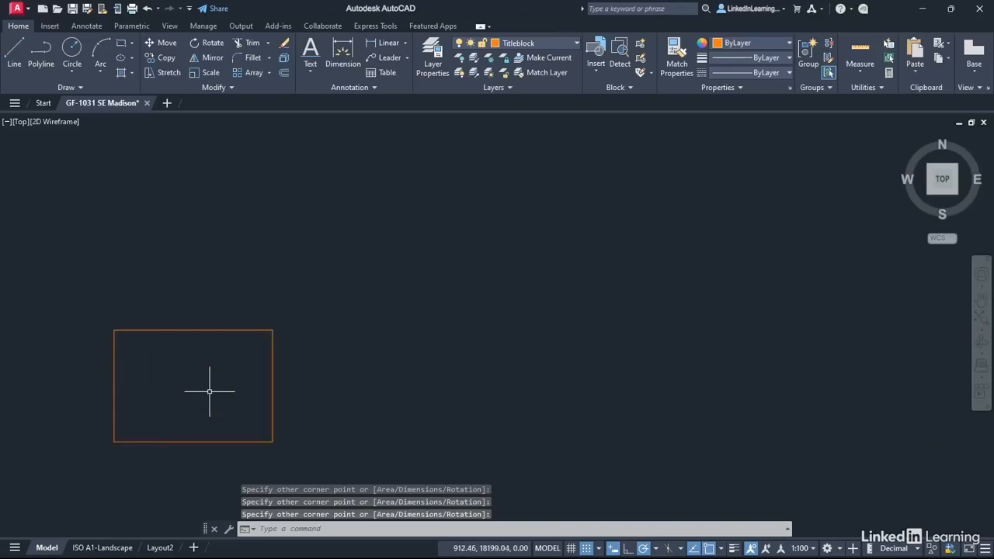
pyautogui.scroll(2, 209, 392)
pyautogui.moveTo(182, 364); pyautogui.dragTo(505, 304, button='middle')
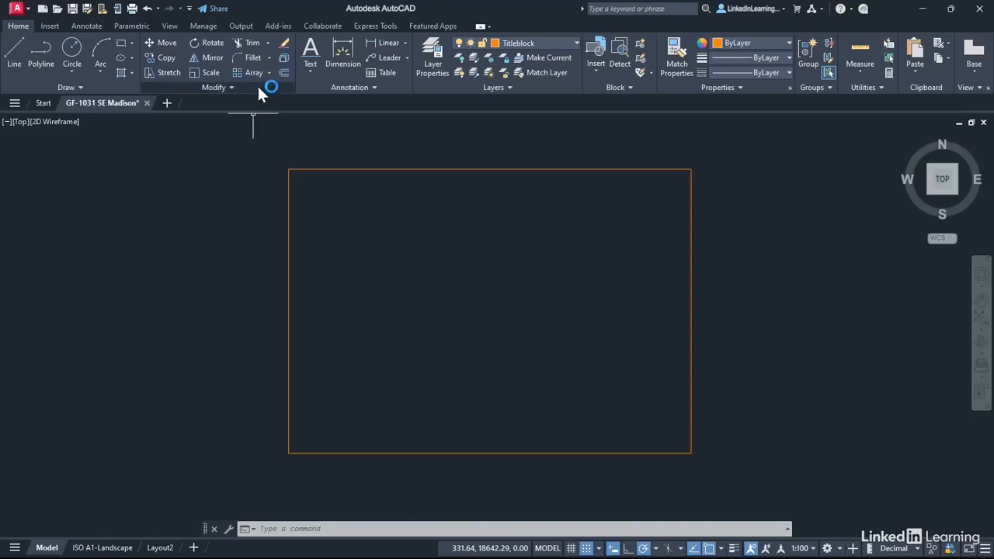
pyautogui.click(284, 72)
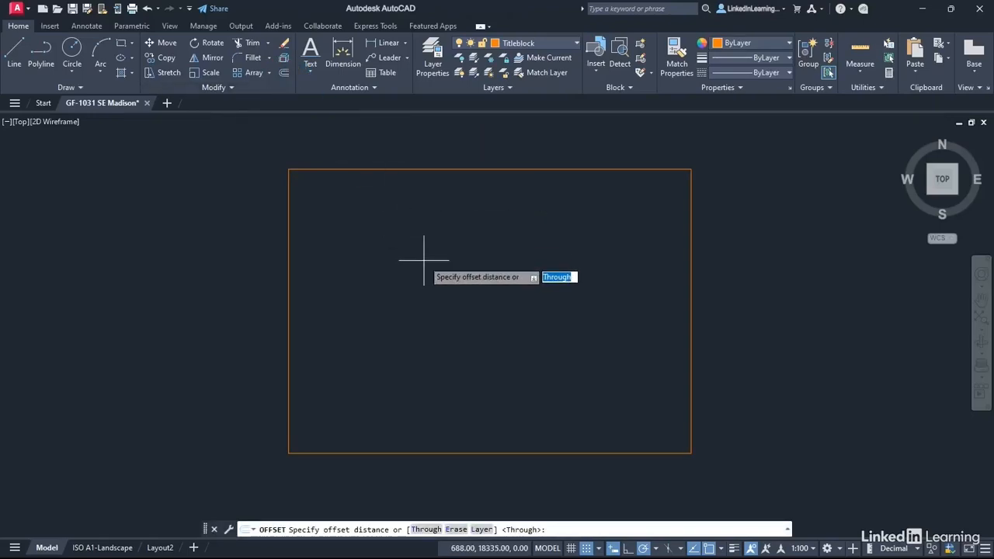
pyautogui.write('15')
pyautogui.press('Return')
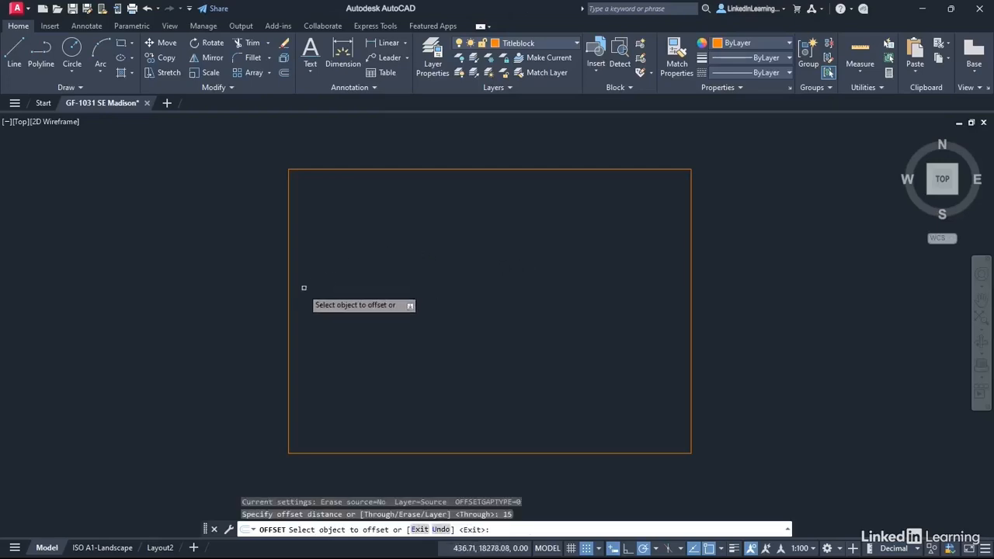
pyautogui.click(288, 299)
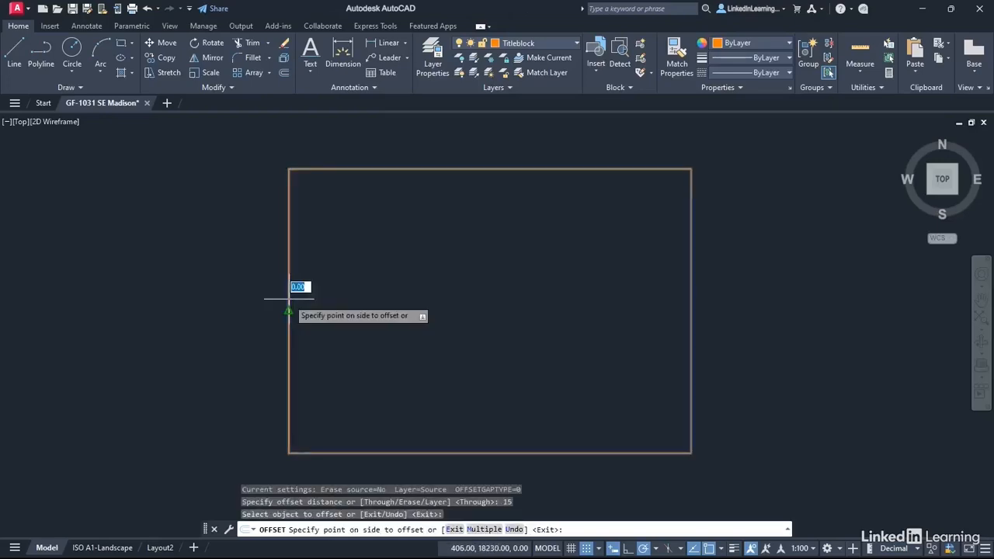
pyautogui.click(359, 303)
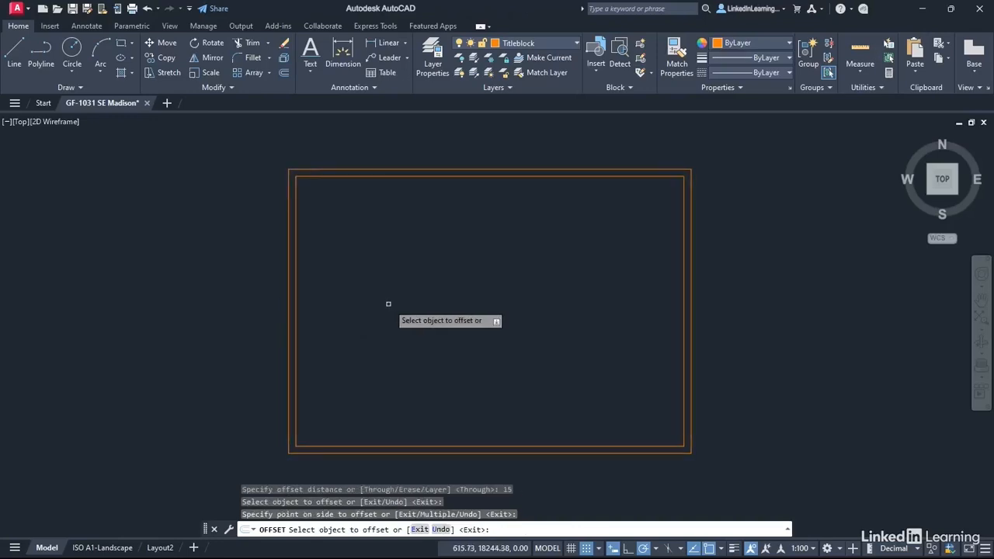
pyautogui.press('Return')
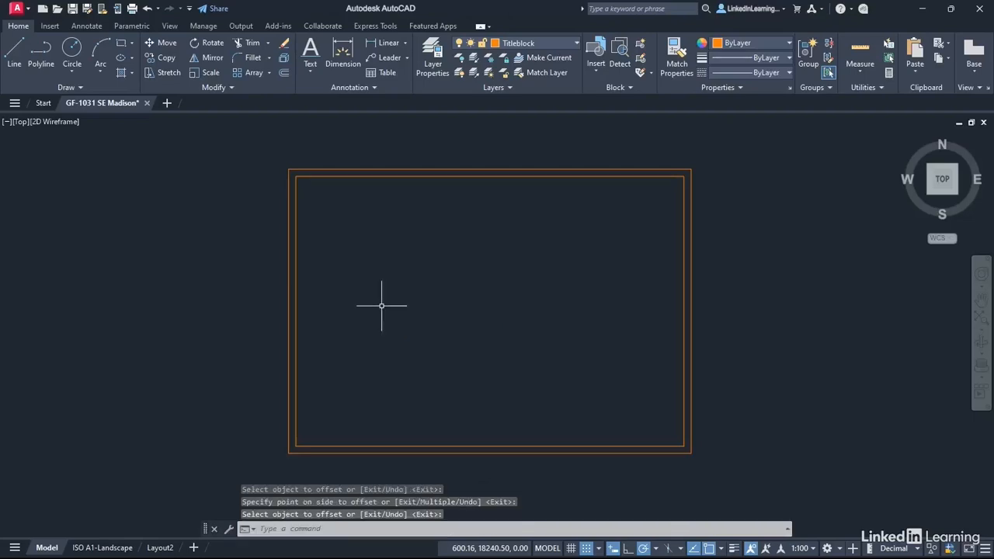
# Offset the inner border rectangle a further 10 inward.
pyautogui.rightClick(430, 248)
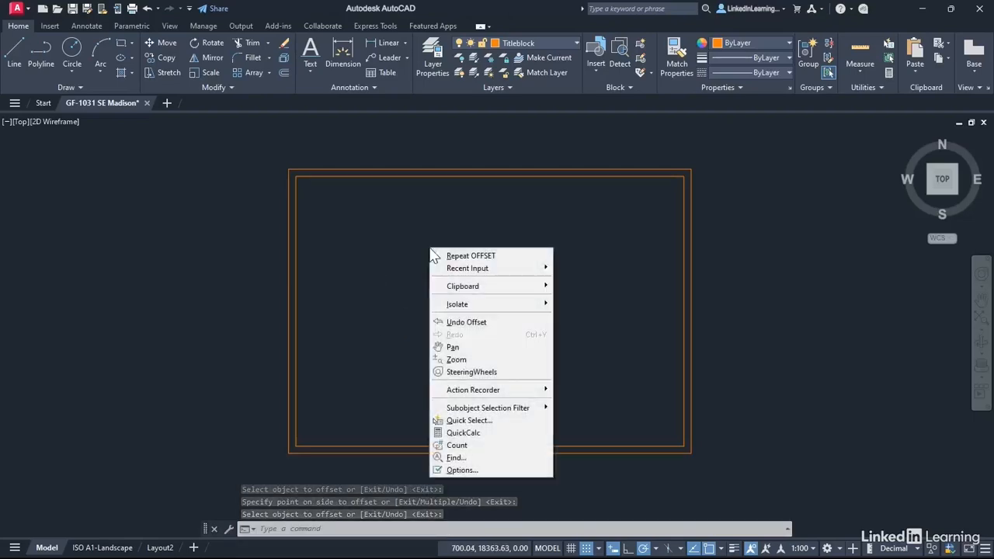
pyautogui.click(451, 257)
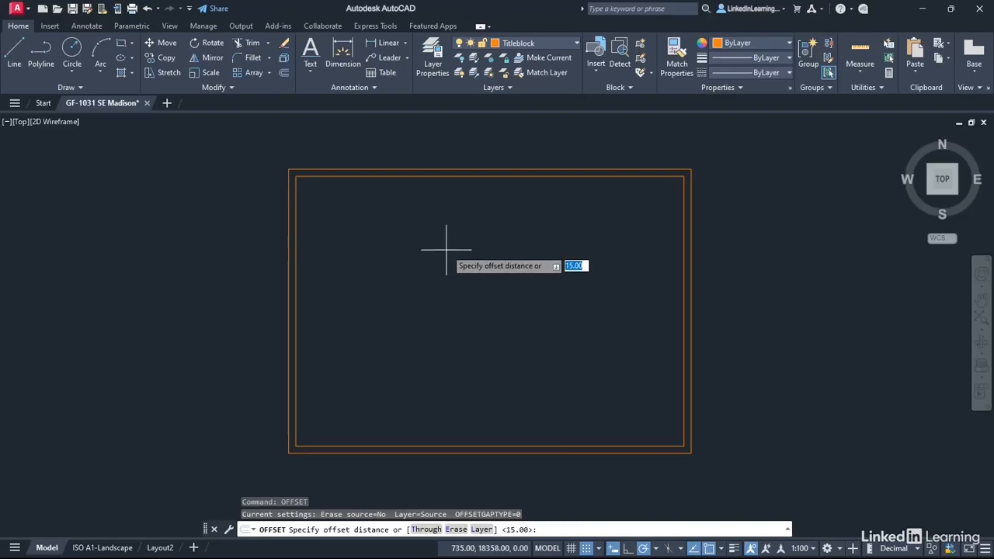
pyautogui.write('10')
pyautogui.press('Return')
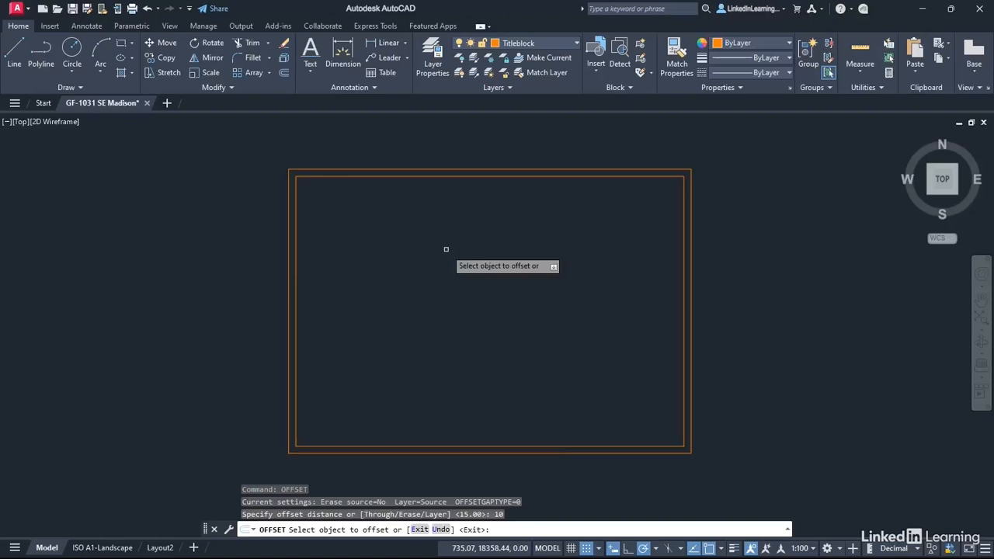
pyautogui.click(295, 304)
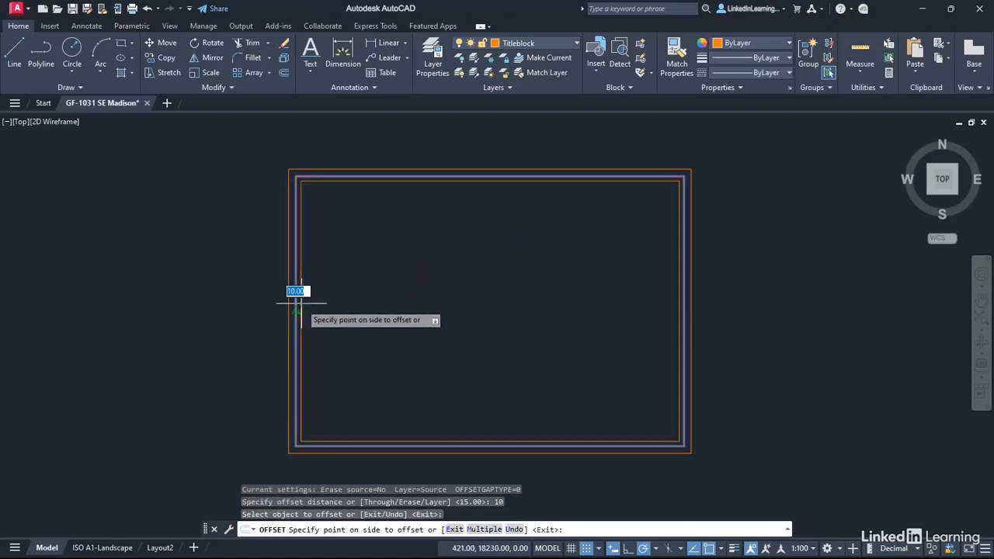
pyautogui.click(358, 303)
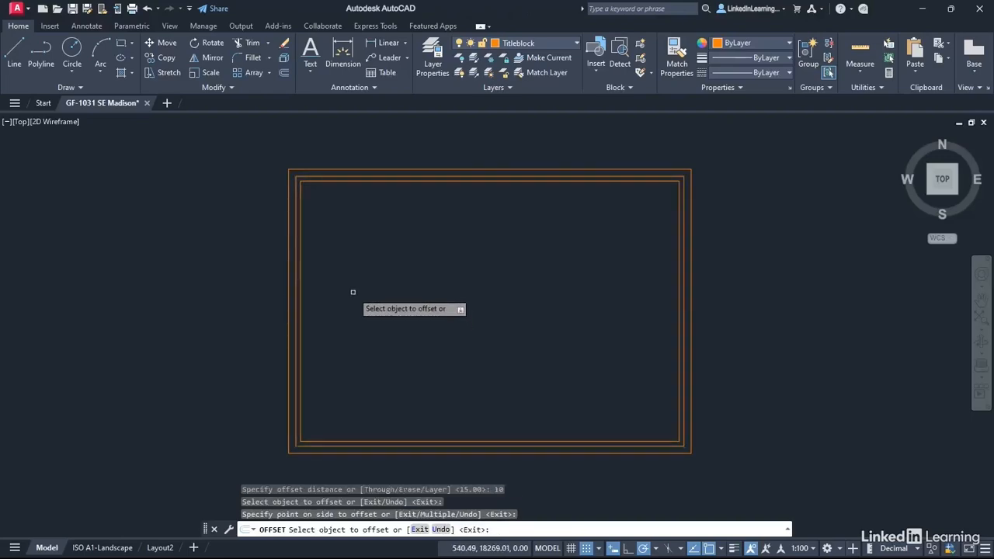
pyautogui.press('Return')
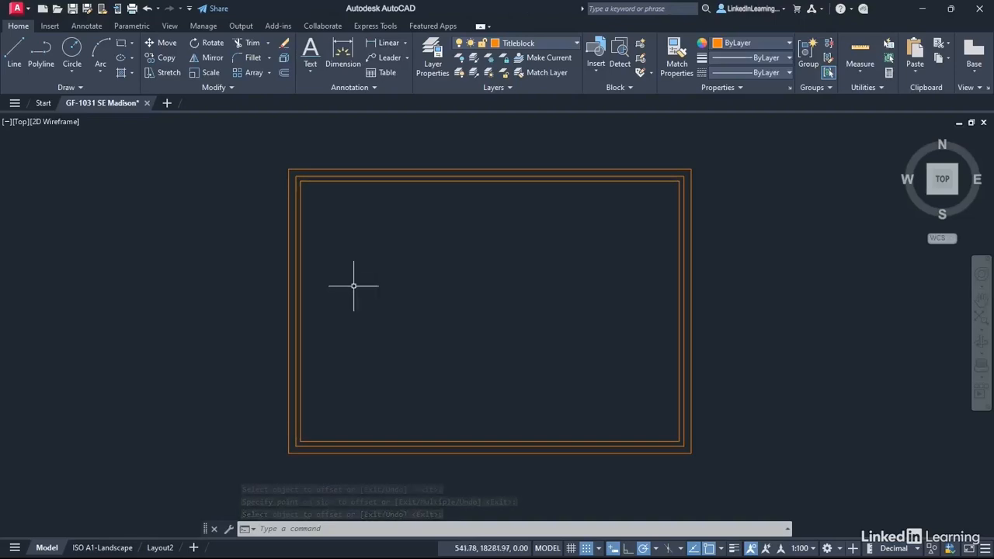
# Explode the two inner rectangles into separate lines, leaving out the outer sheet rectangle.
pyautogui.click(284, 58)
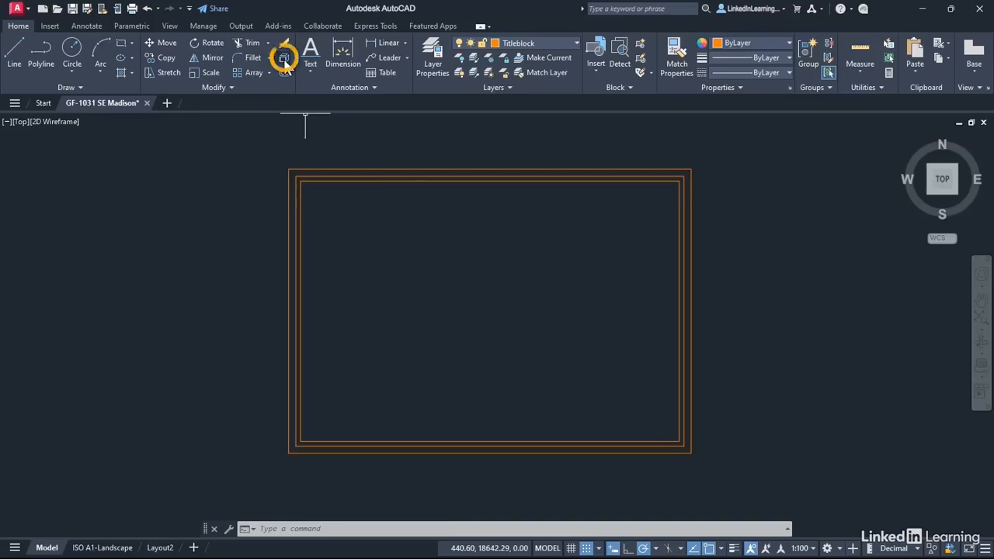
pyautogui.click(350, 180)
pyautogui.click(349, 180)
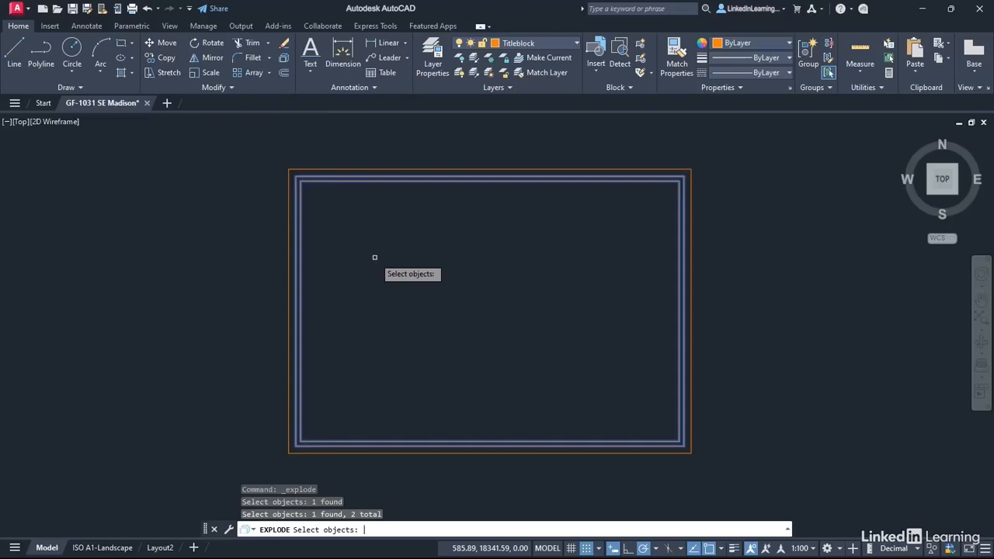
pyautogui.press('Return')
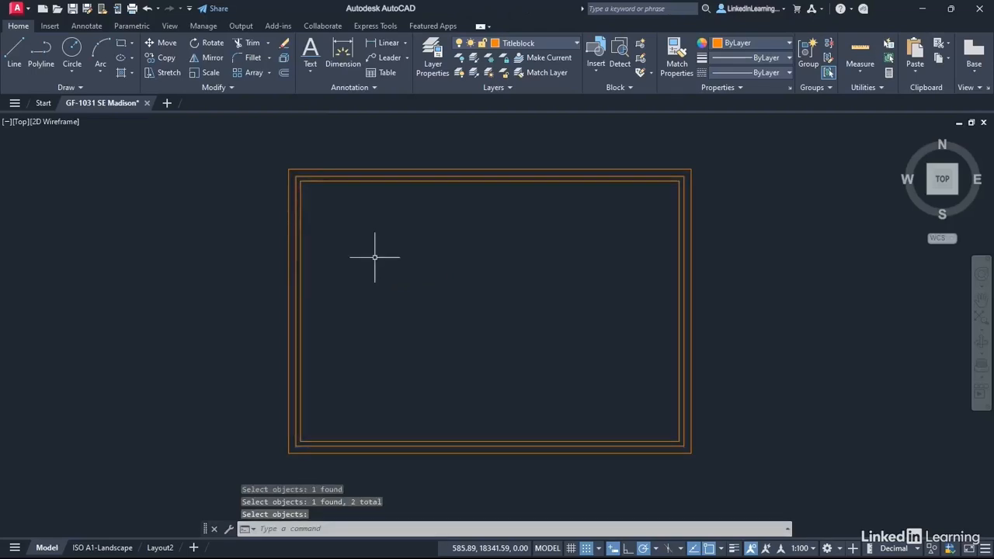
# Erase the left, top and right lines of the innermost rectangle, keeping its bottom line.
pyautogui.click(302, 286)
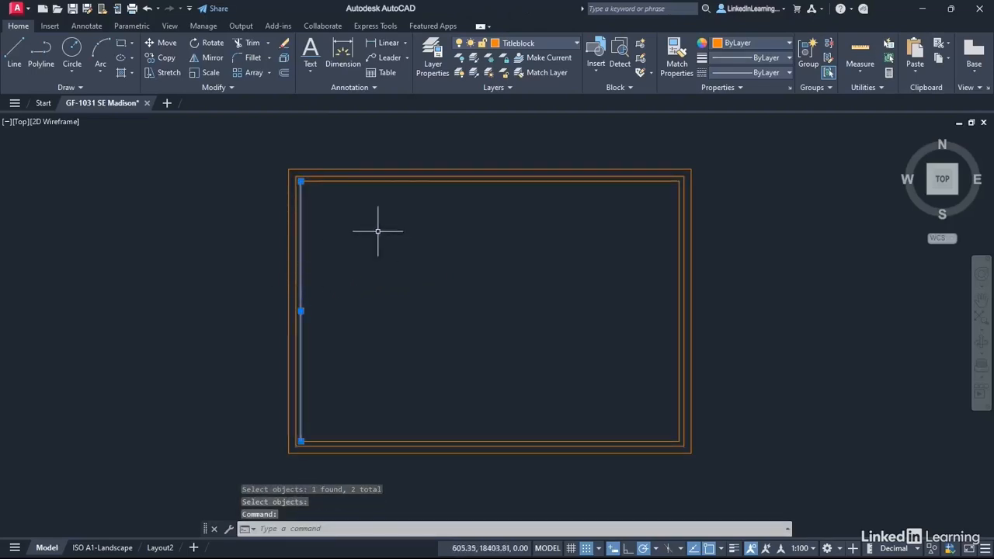
pyautogui.click(476, 181)
pyautogui.click(678, 262)
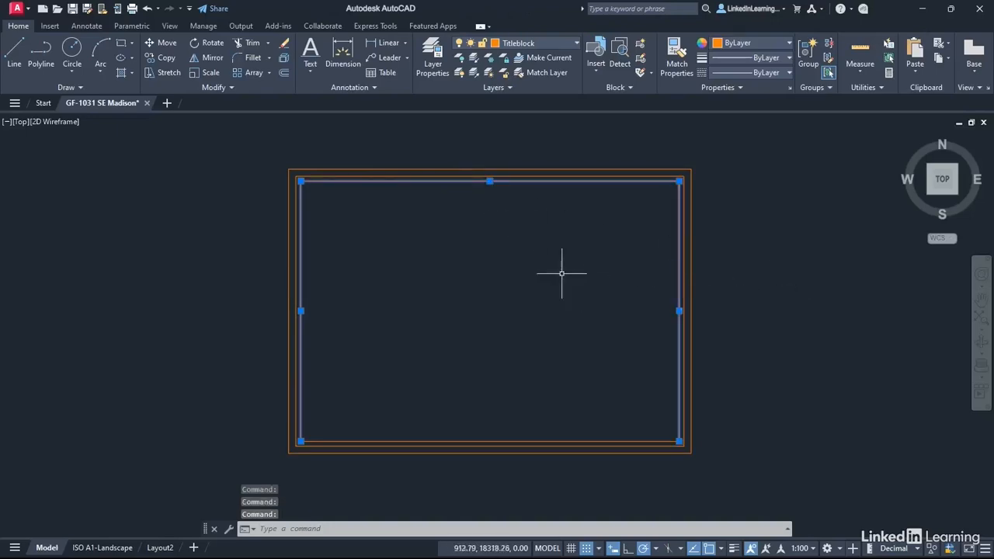
pyautogui.rightClick(467, 244)
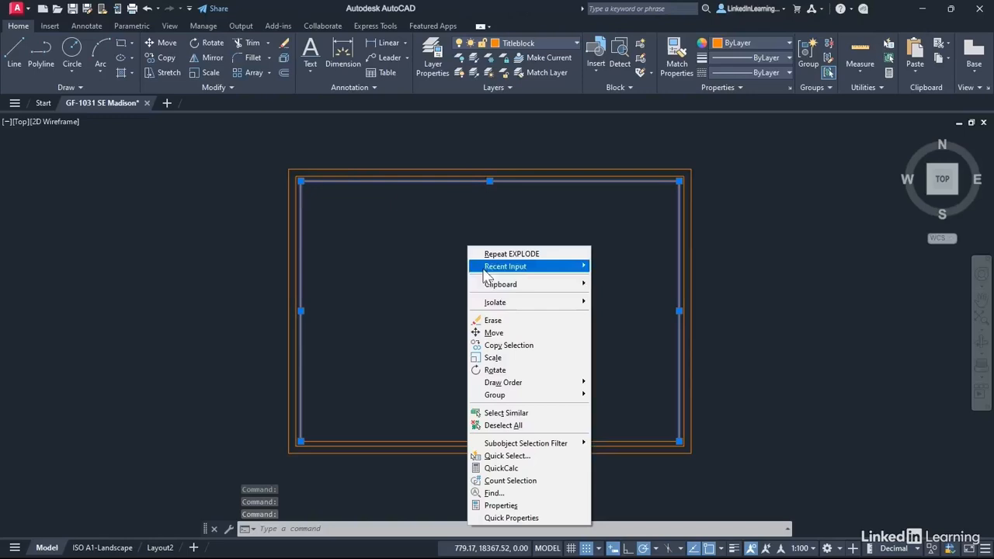
pyautogui.click(505, 320)
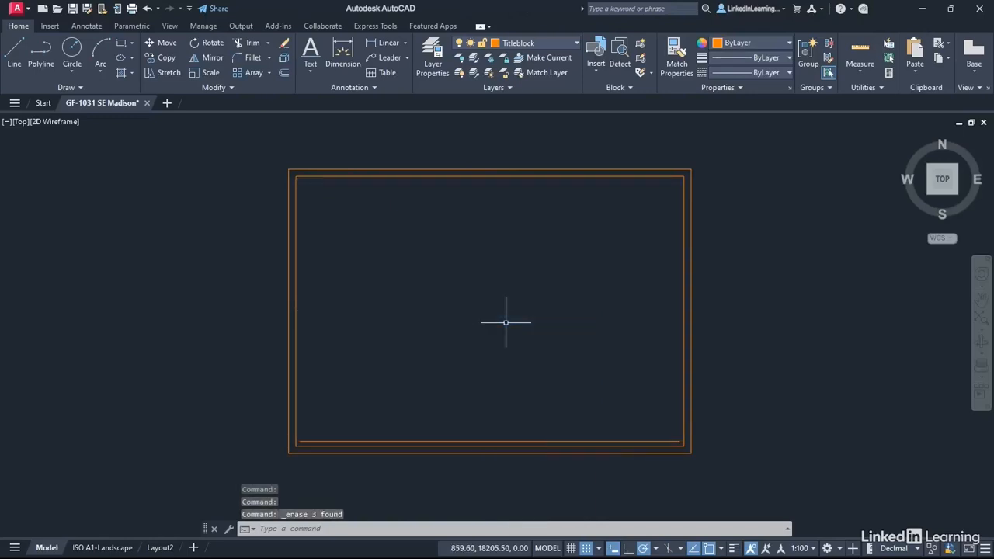
# Offset the inner border's bottom line 30 upward to form the upper edge of the title strip.
pyautogui.click(283, 73)
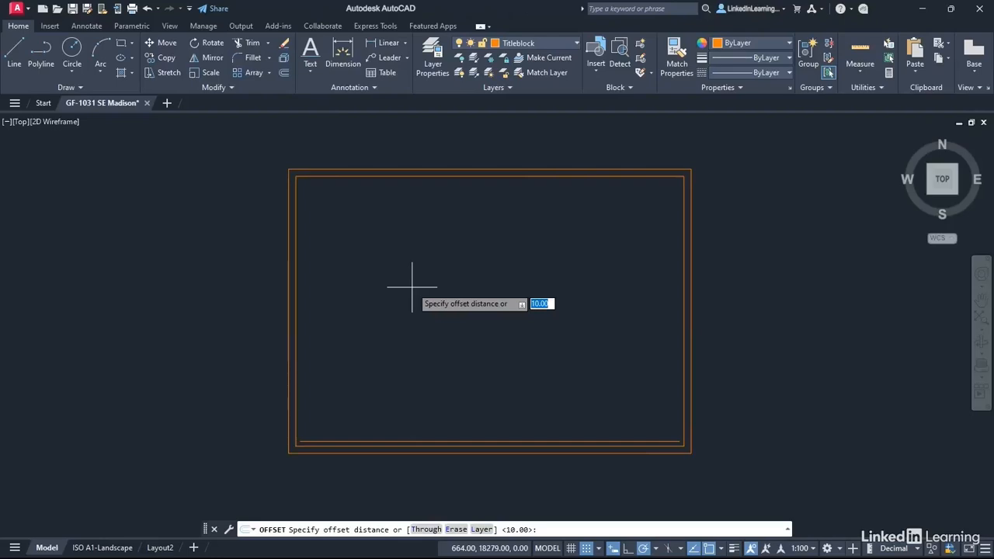
pyautogui.write('30')
pyautogui.press('Return')
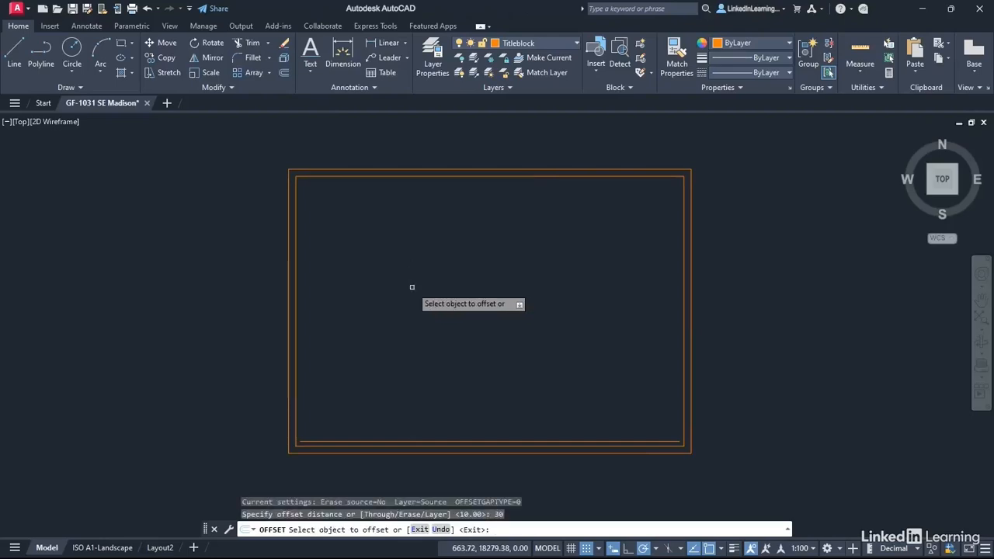
pyautogui.click(381, 446)
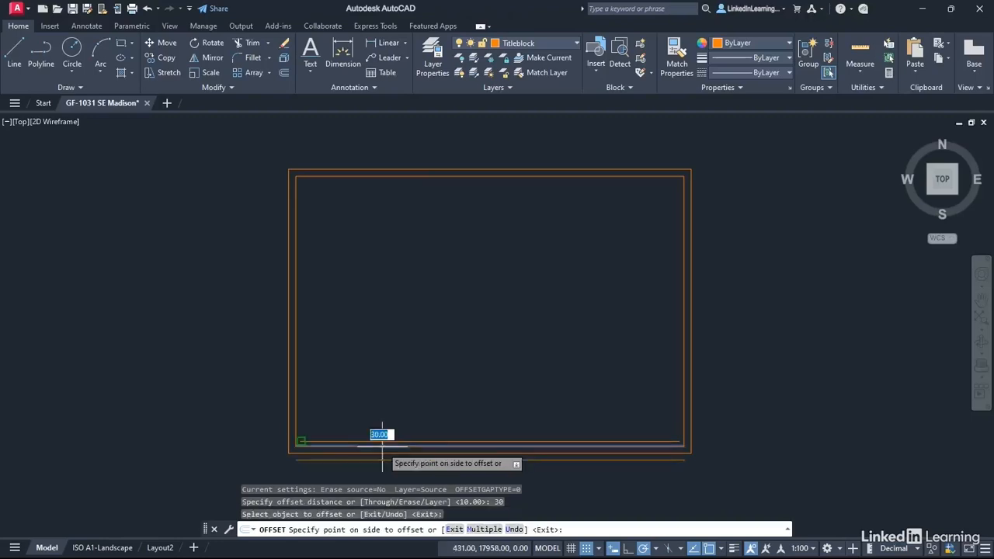
pyautogui.click(404, 321)
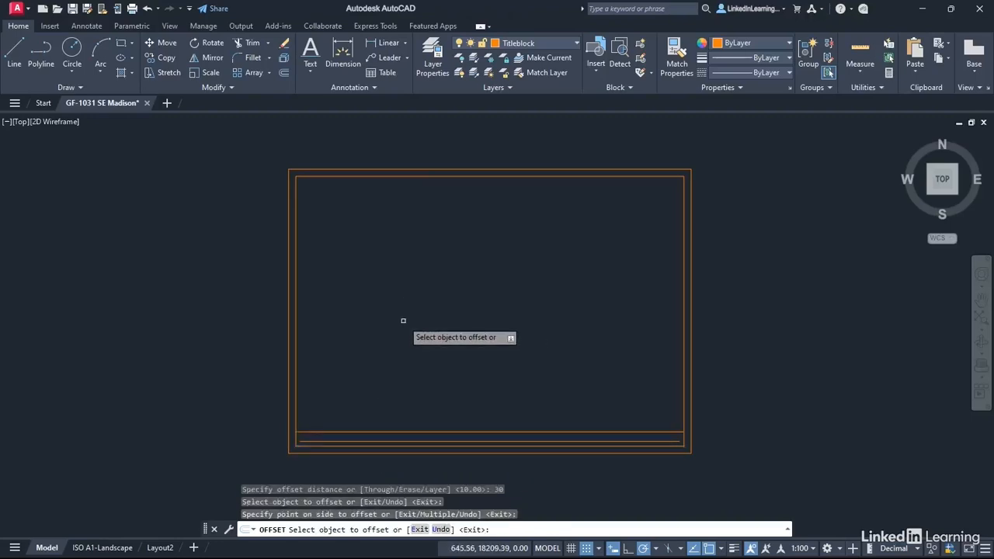
# Create a new text style named Title_LAYOUT_10mm.
pyautogui.press('Return')
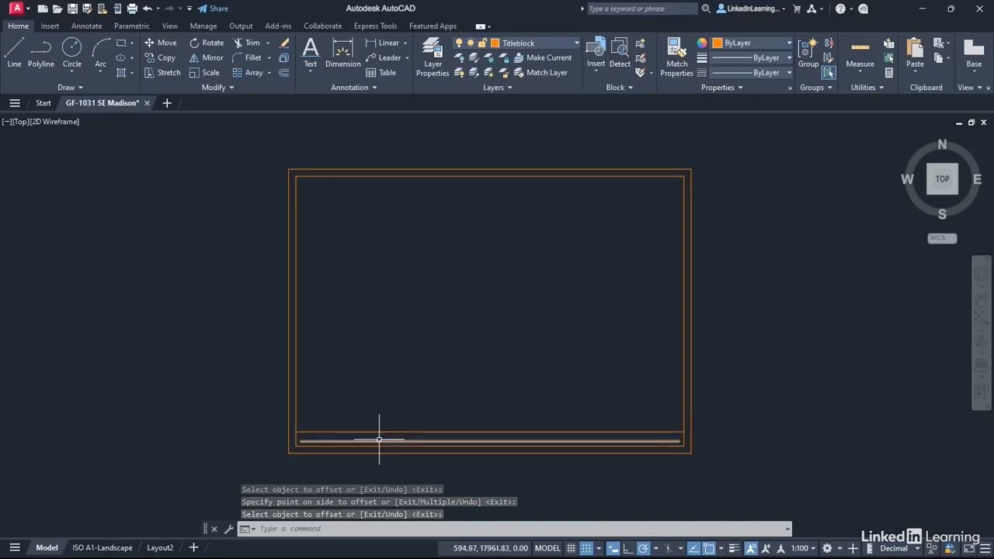
pyautogui.moveTo(379, 439)
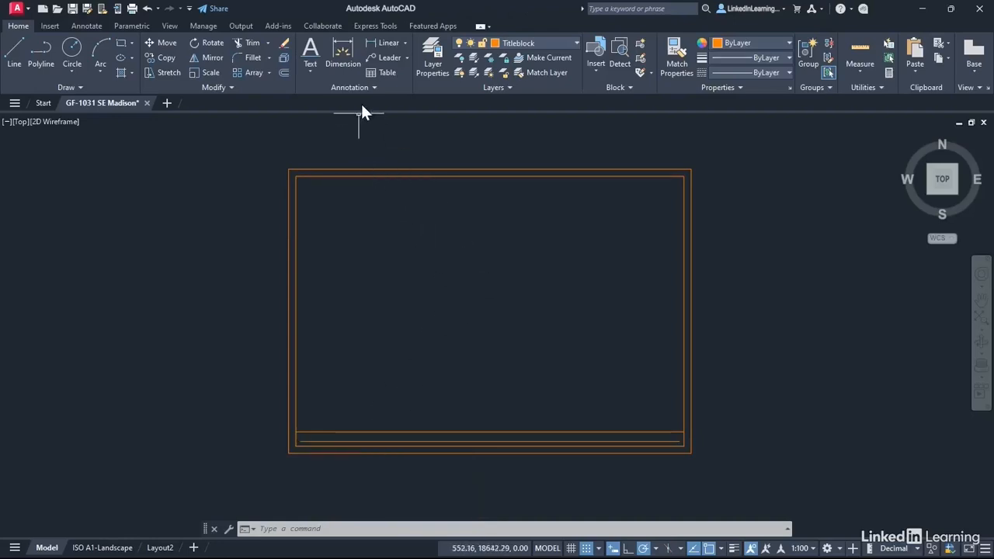
pyautogui.click(375, 87)
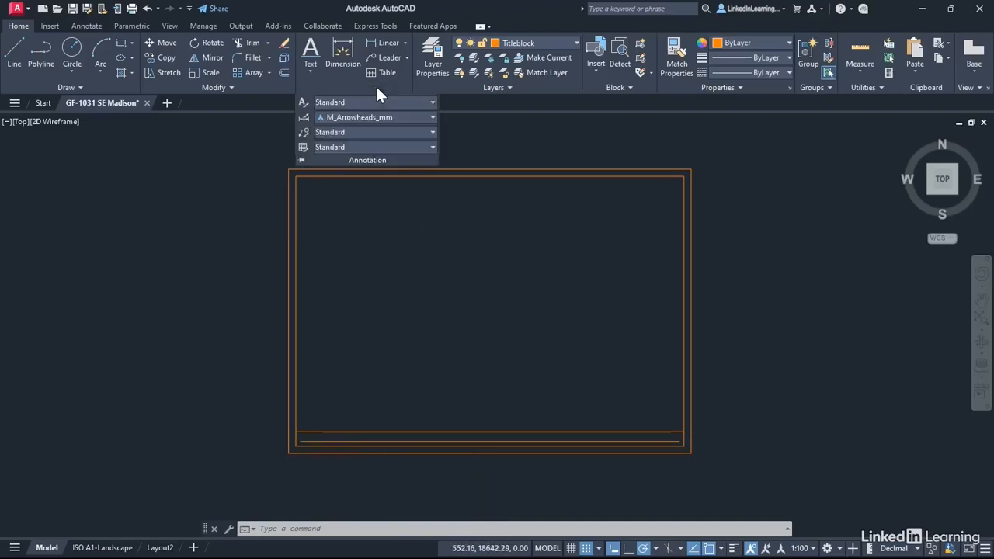
pyautogui.click(300, 102)
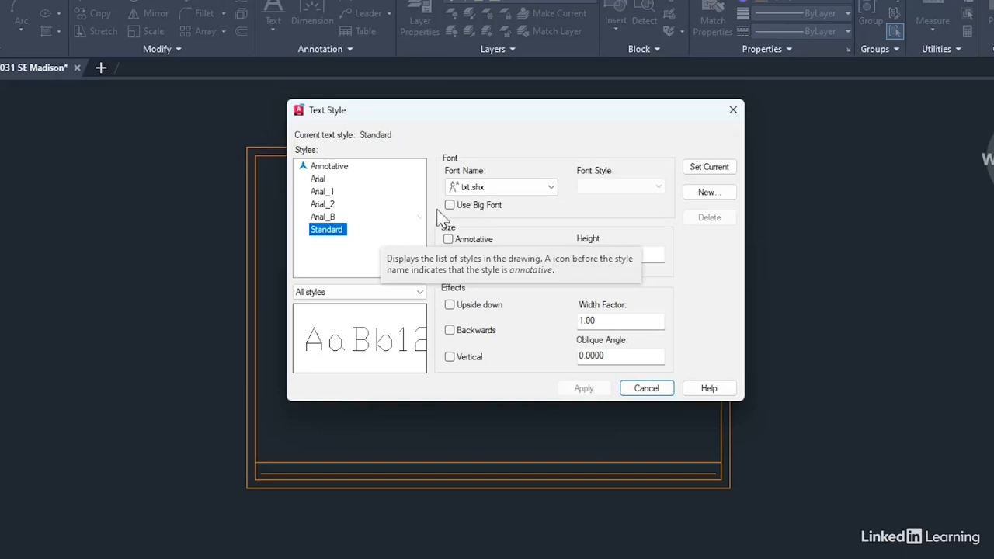
pyautogui.click(707, 192)
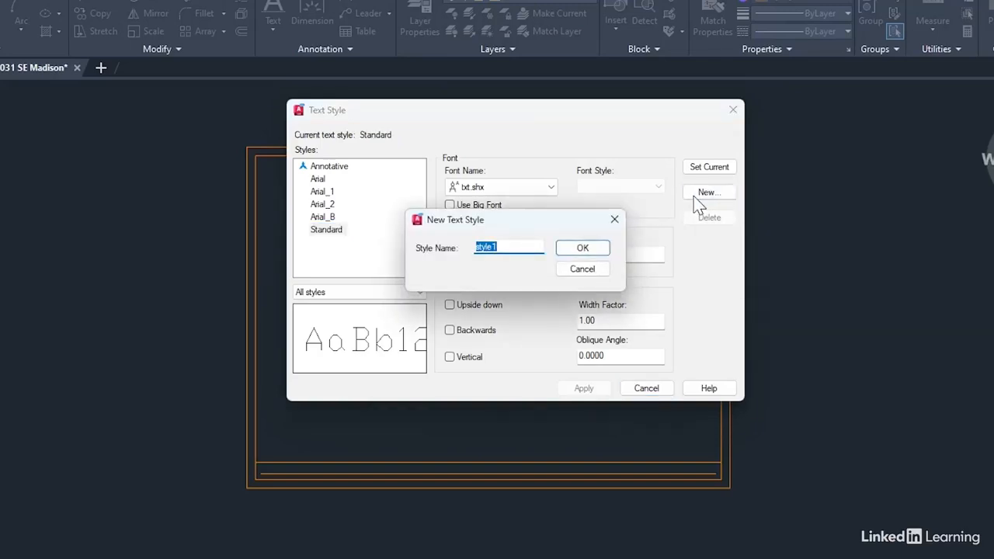
pyautogui.write('Ti')
pyautogui.write('tle_LAYOUT_10mm')
pyautogui.click(579, 248)
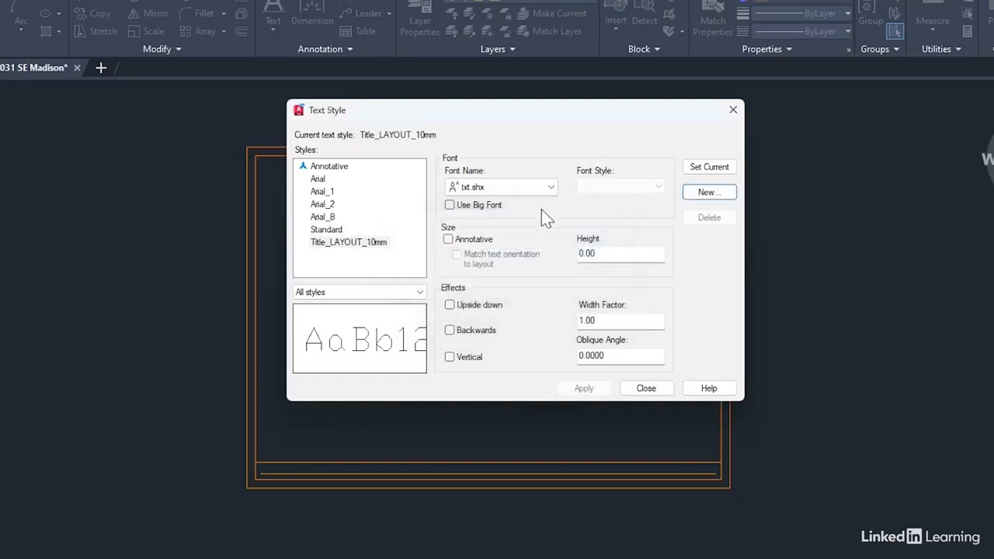
# Set the Title_LAYOUT_10mm style to Calibri, Bold Italic, with a text height of 10, and apply it.
pyautogui.click(552, 189)
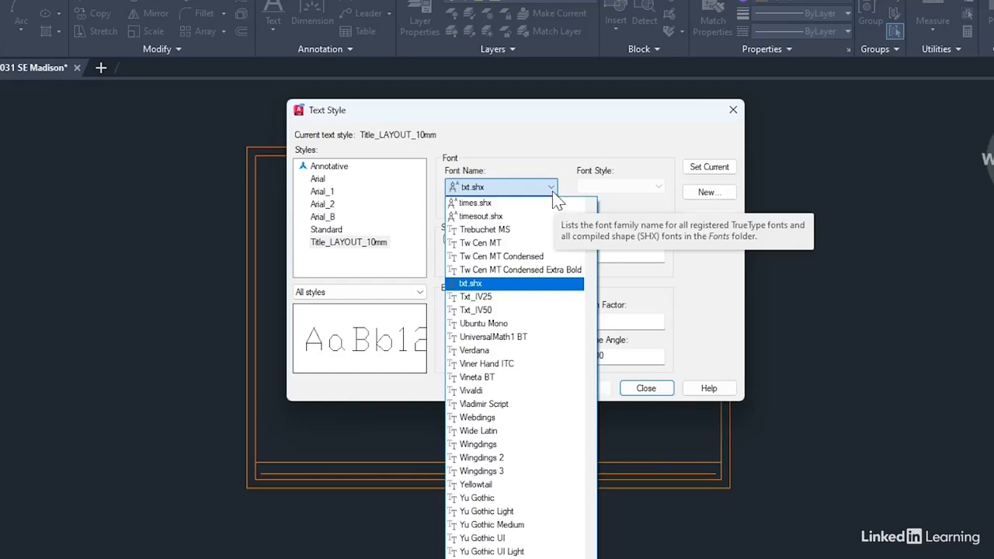
pyautogui.press('c')
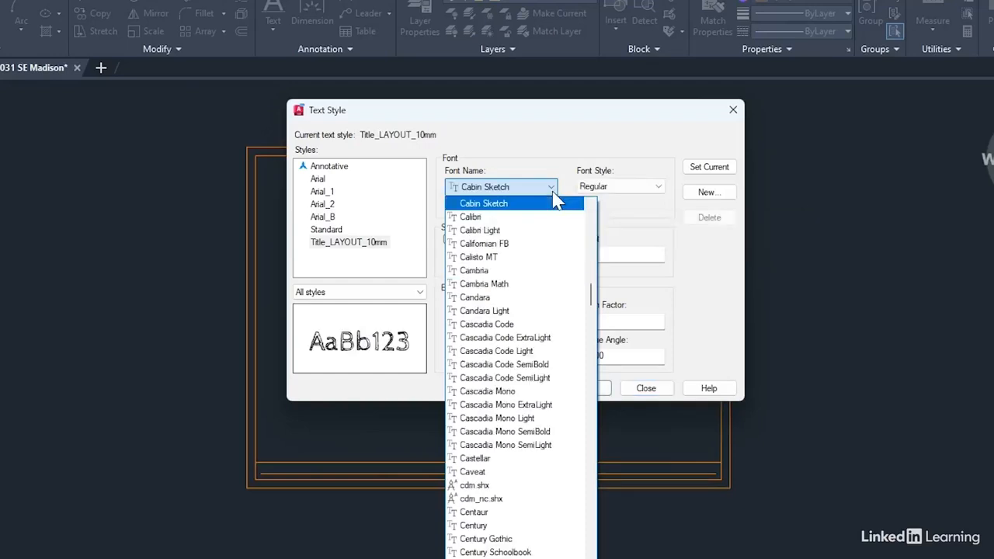
pyautogui.click(489, 217)
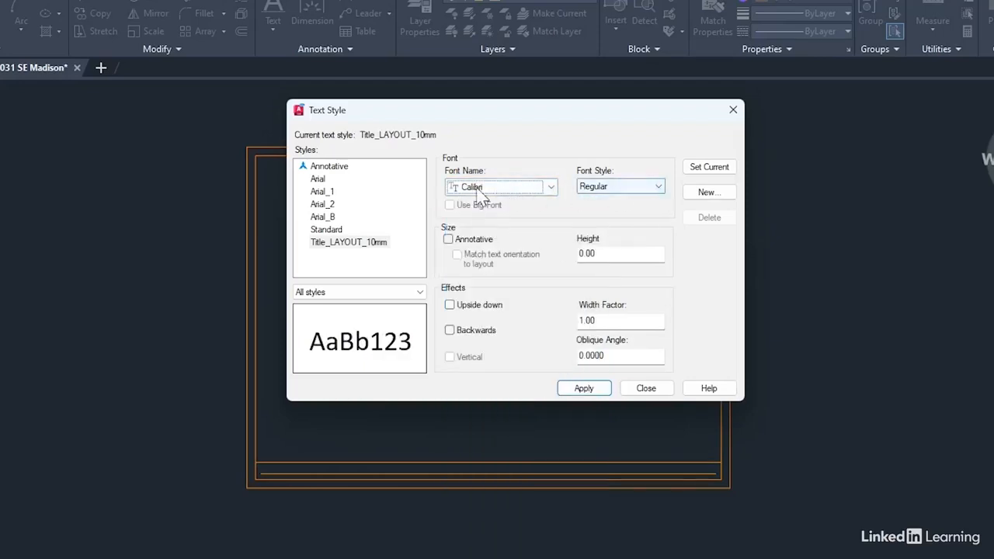
pyautogui.click(652, 188)
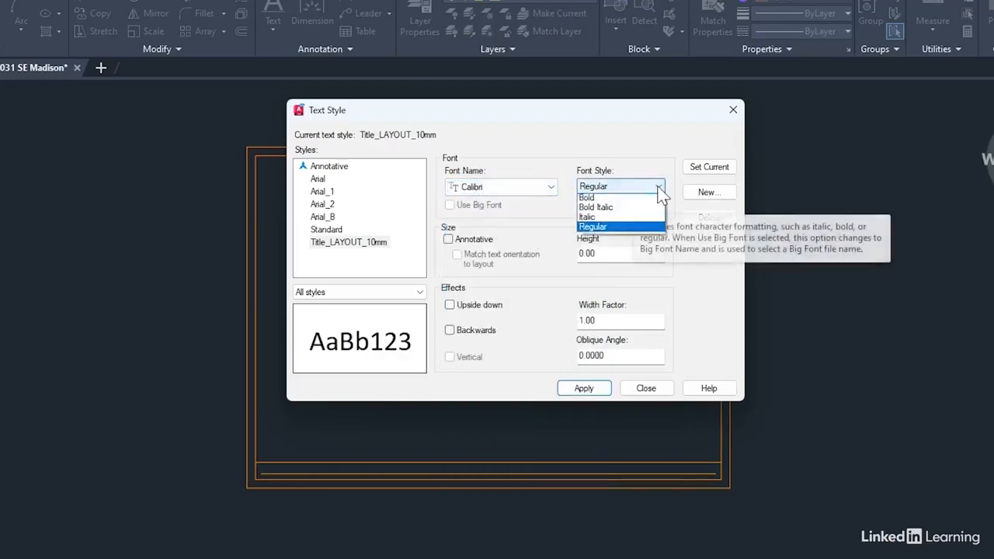
pyautogui.click(618, 211)
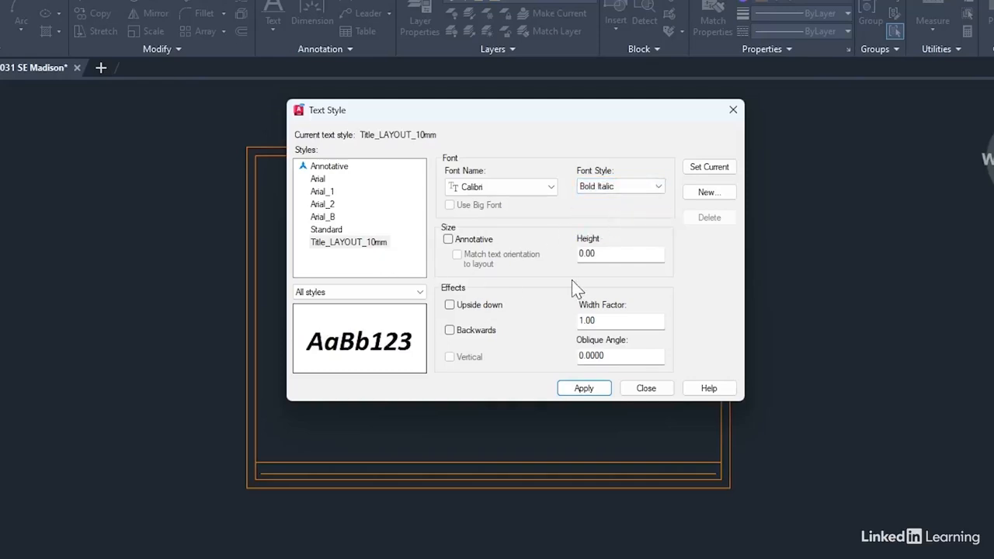
pyautogui.doubleClick(605, 257)
pyautogui.write('10')
pyautogui.click(586, 392)
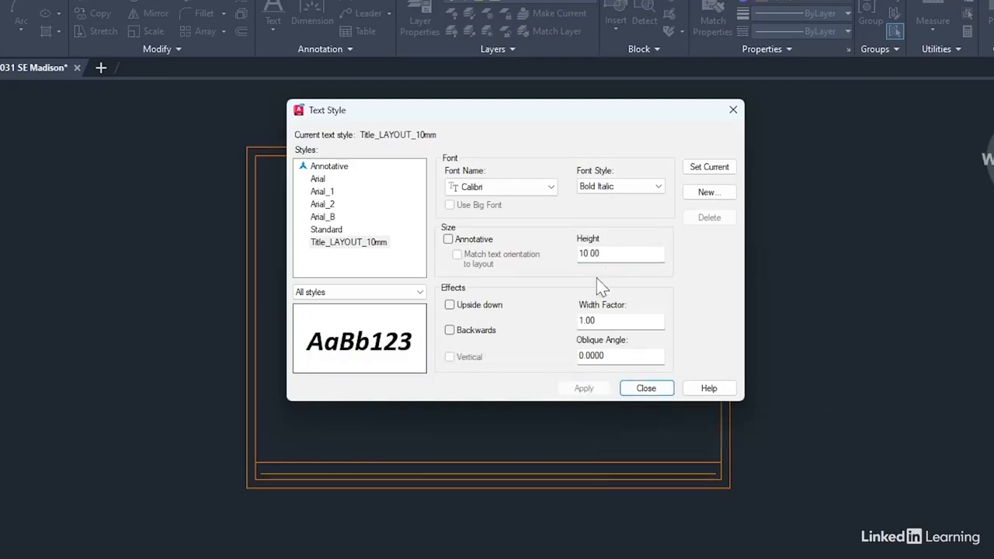
# Create another text style named Notes_LAYOUT_3.5mm.
pyautogui.click(705, 194)
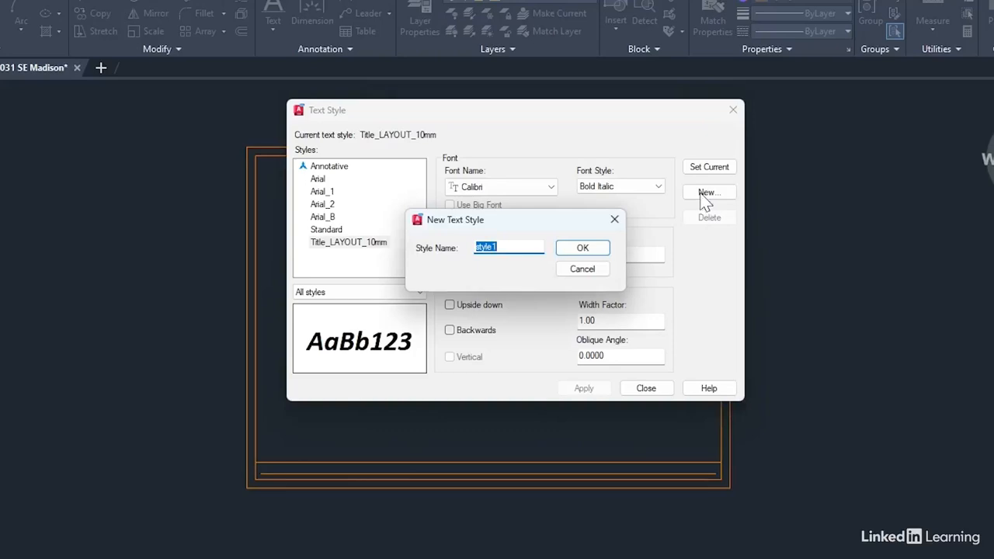
pyautogui.write('N')
pyautogui.write('otes_LAYOUT_3.')
pyautogui.write('5mm')
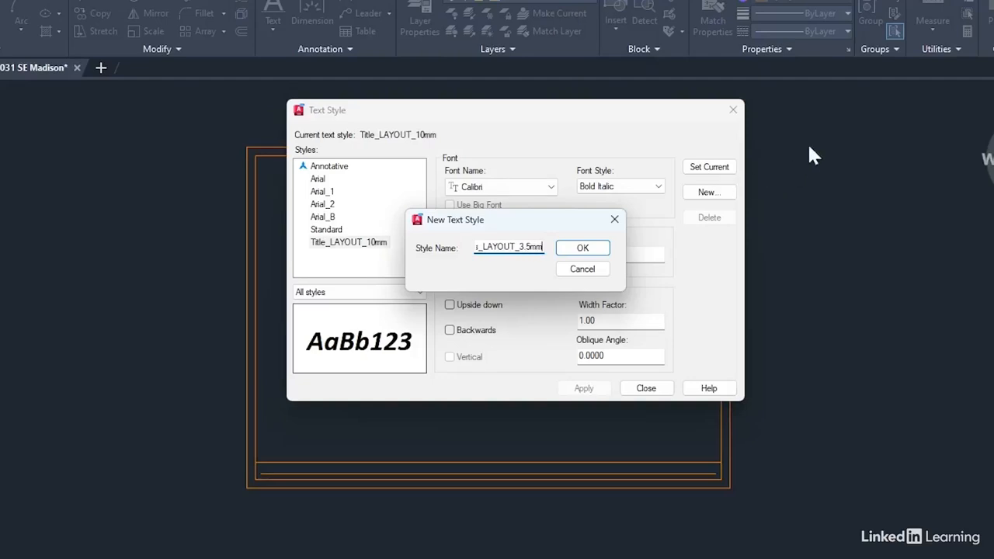
pyautogui.click(583, 247)
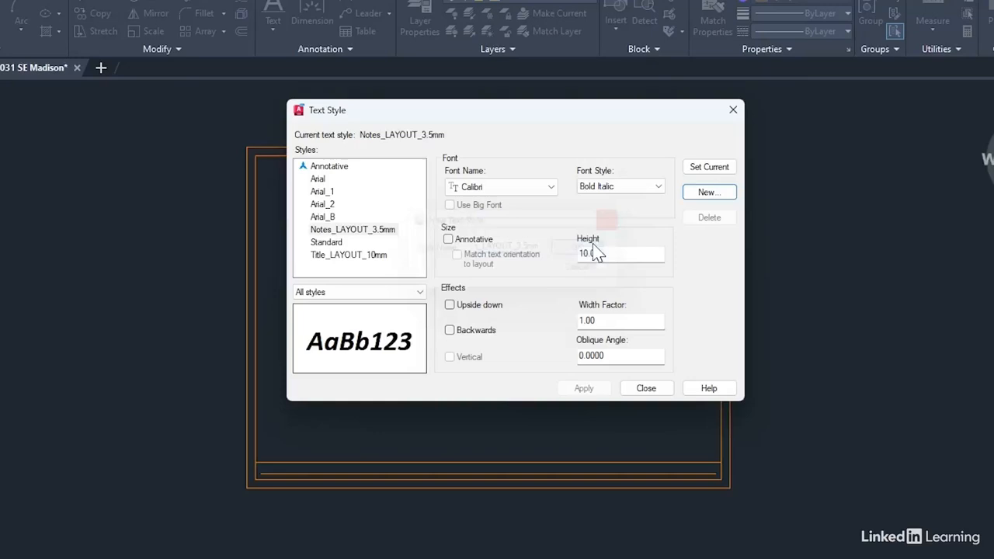
# Set the Notes_LAYOUT_3.5mm style to Regular with a text height of 3.5 and apply it.
pyautogui.click(370, 236)
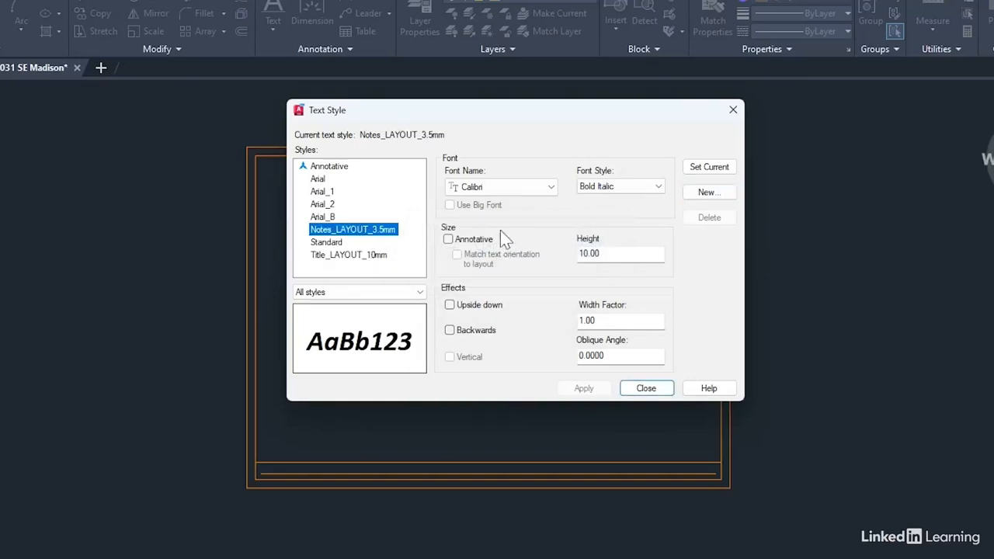
pyautogui.click(659, 191)
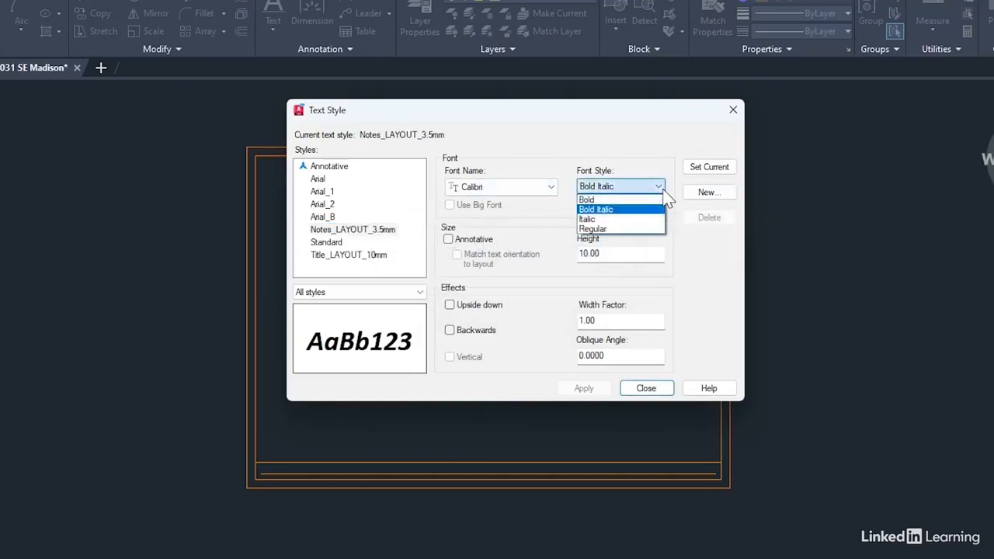
pyautogui.click(594, 228)
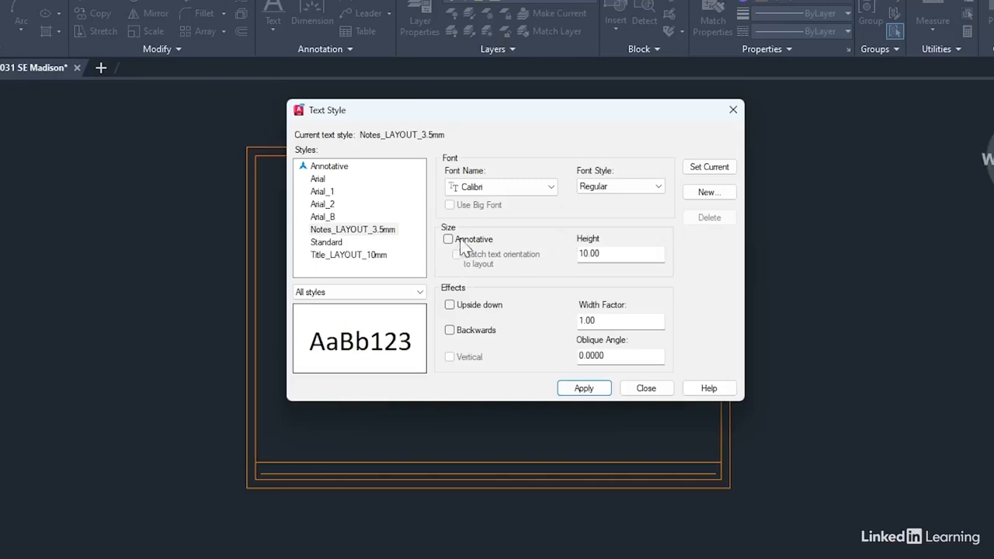
pyautogui.doubleClick(608, 260)
pyautogui.write('3.5')
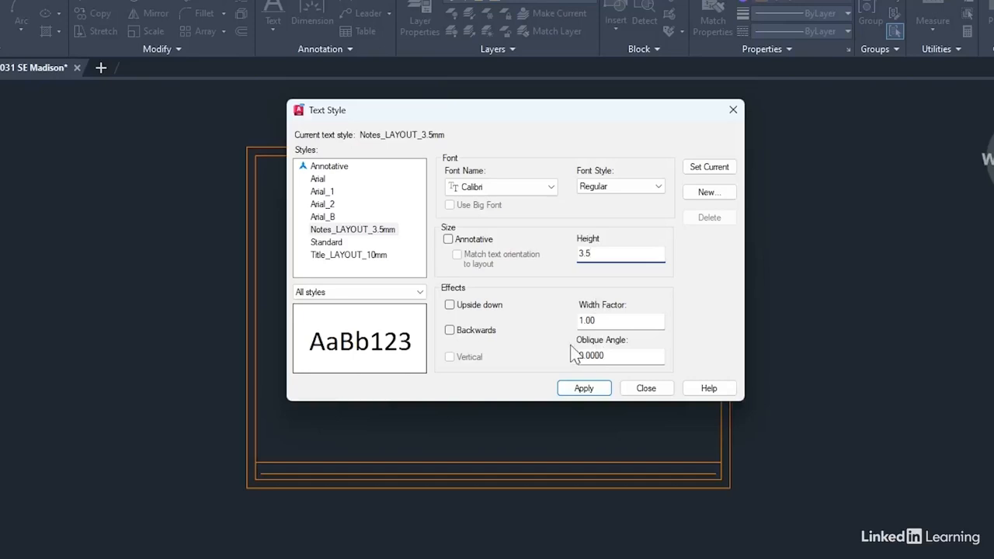
pyautogui.click(590, 388)
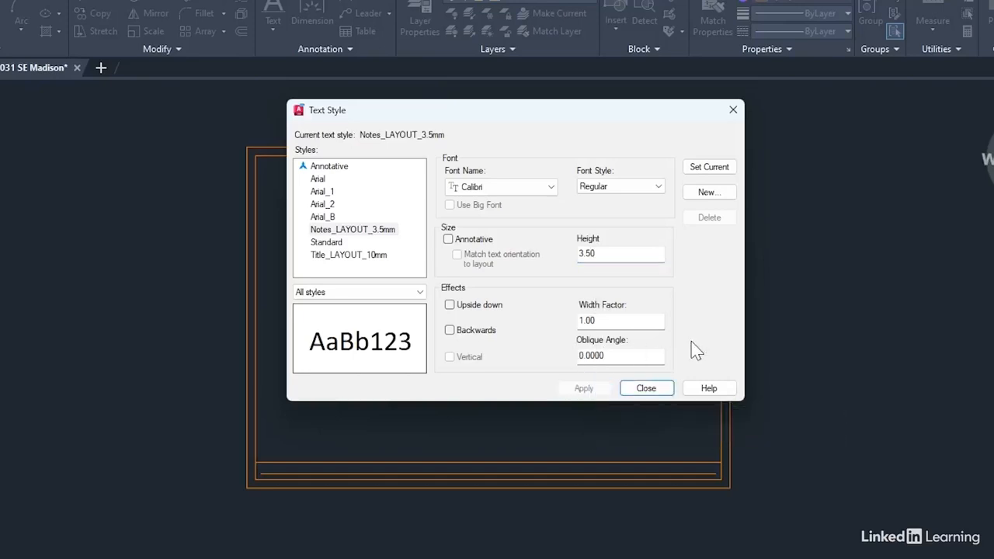
# Make Title_LAYOUT_10mm the current text style and finish editing the text styles.
pyautogui.click(357, 254)
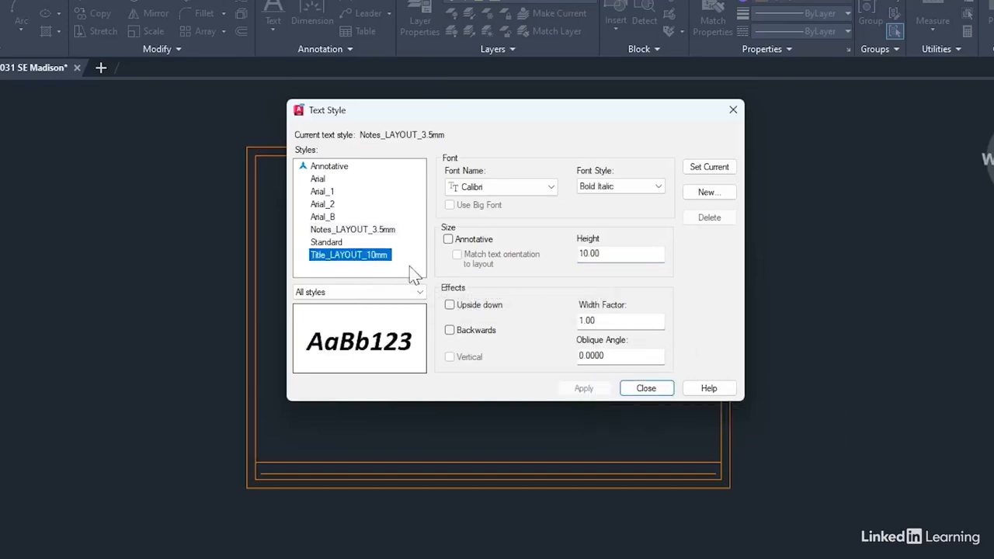
pyautogui.click(697, 169)
pyautogui.click(646, 388)
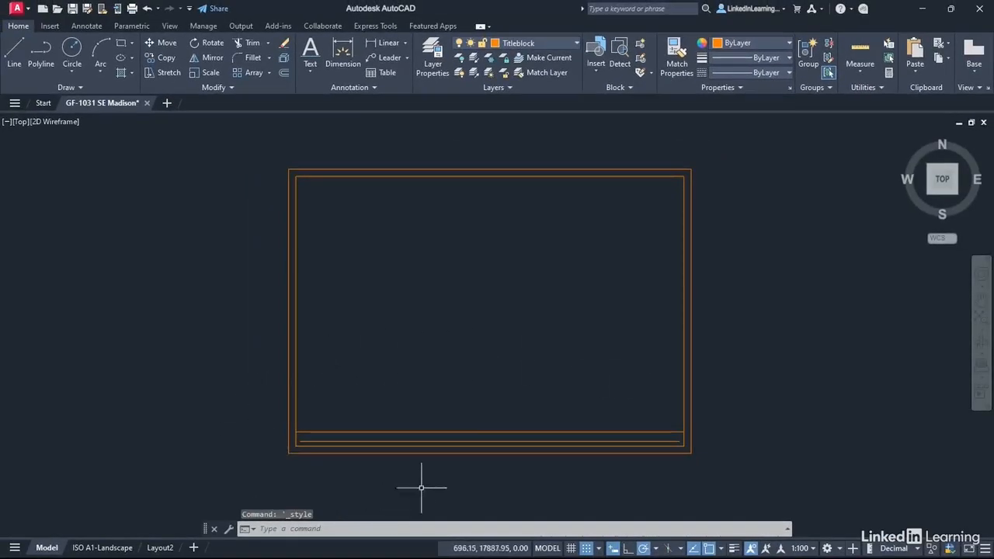
# Place left-justified single-line text "Ground Floor Plan" at the left endpoint of the short line in the title strip, with rotation 0.
pyautogui.scroll(4, 333, 443)
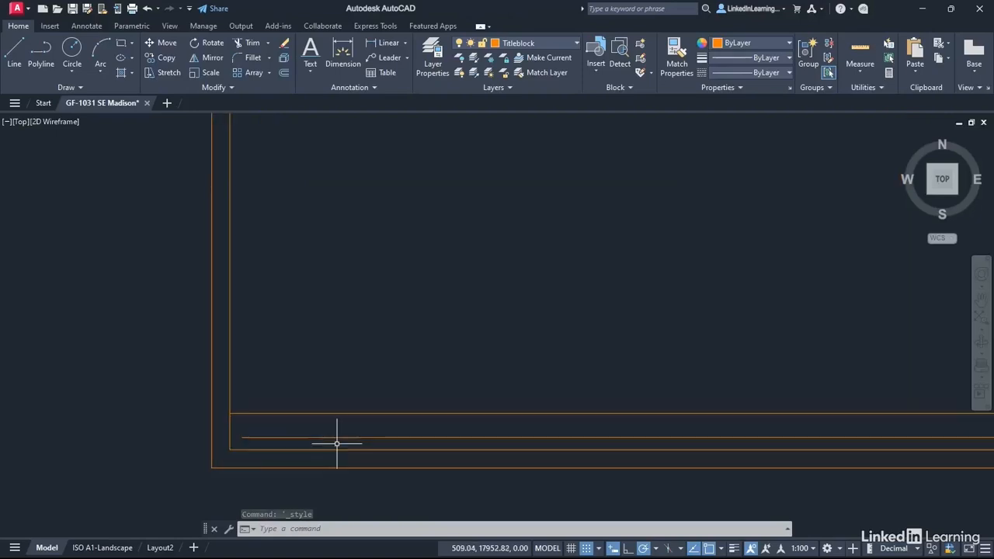
pyautogui.moveTo(382, 339); pyautogui.dragTo(430, 215, button='middle')
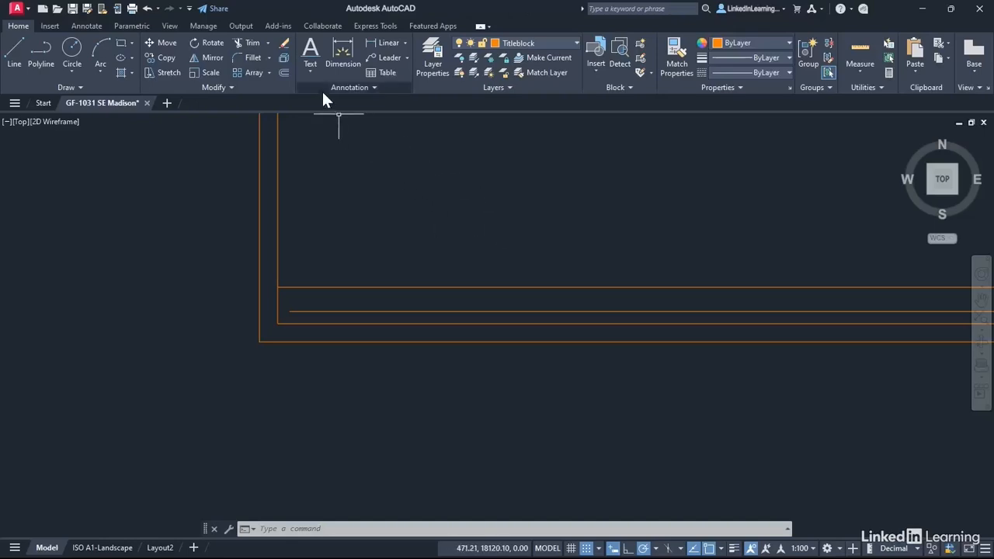
pyautogui.click(310, 72)
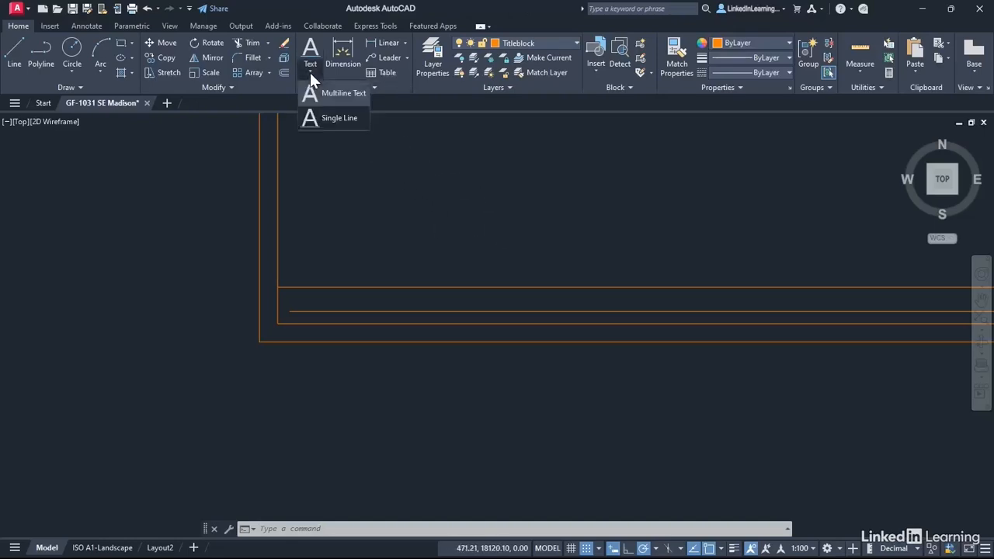
pyautogui.click(332, 120)
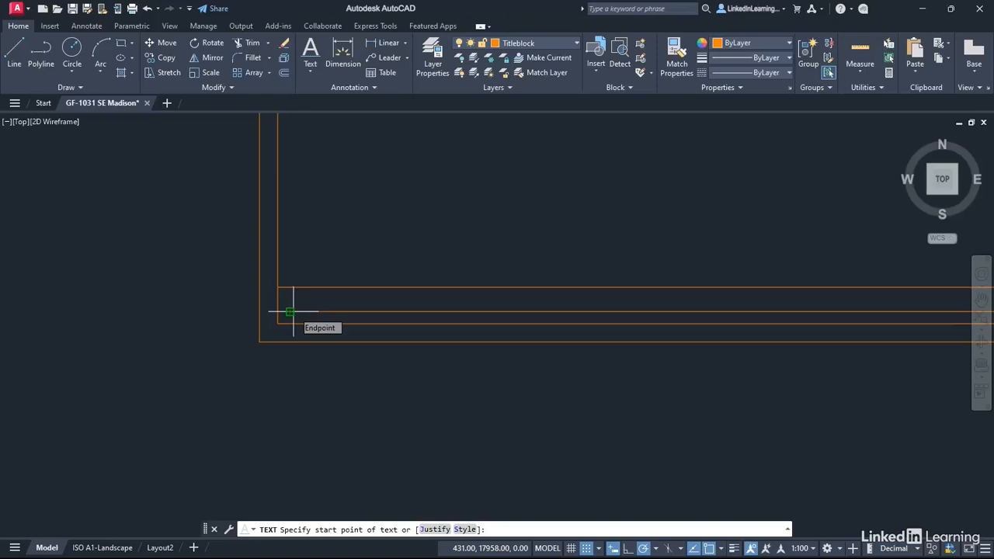
pyautogui.rightClick(407, 196)
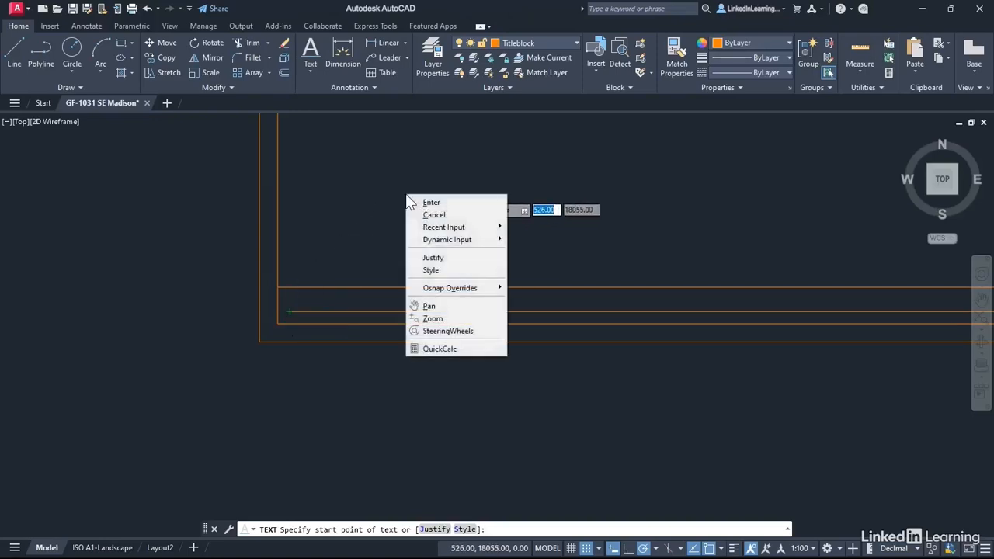
pyautogui.click(433, 257)
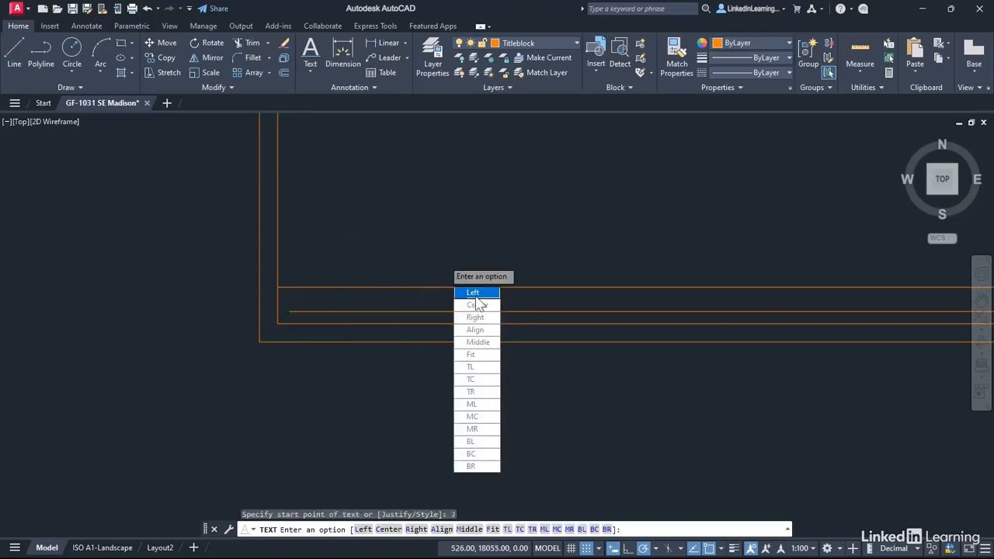
pyautogui.click(474, 292)
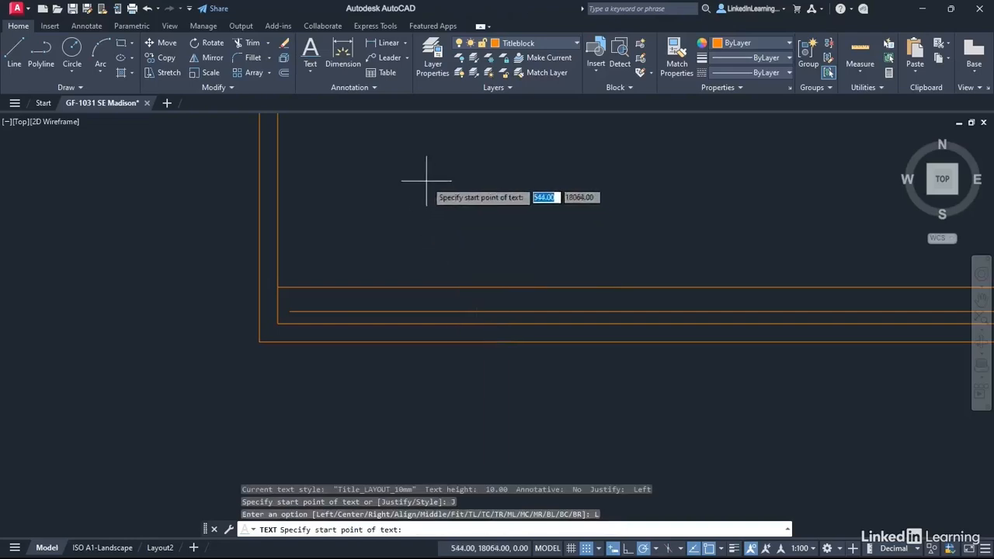
pyautogui.click(290, 311)
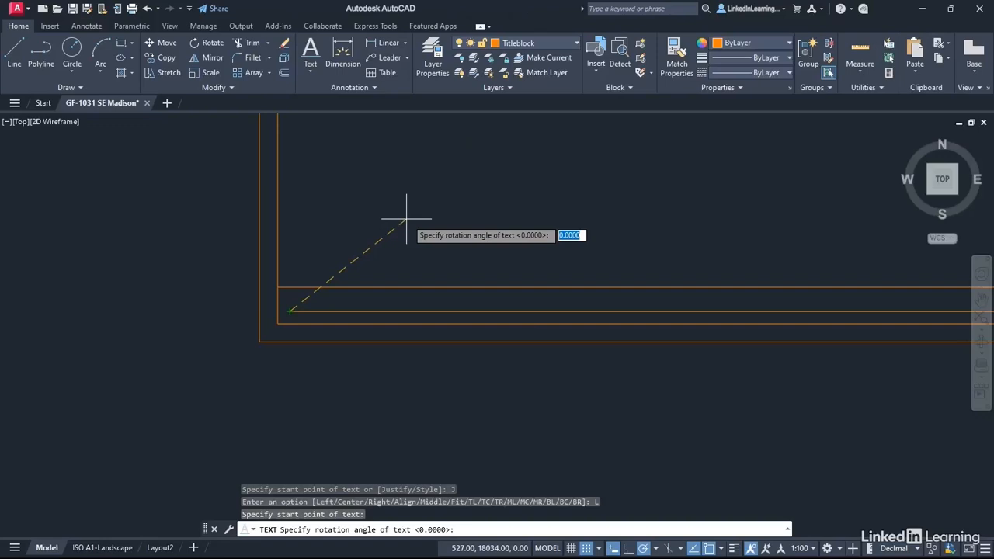
pyautogui.press('Return')
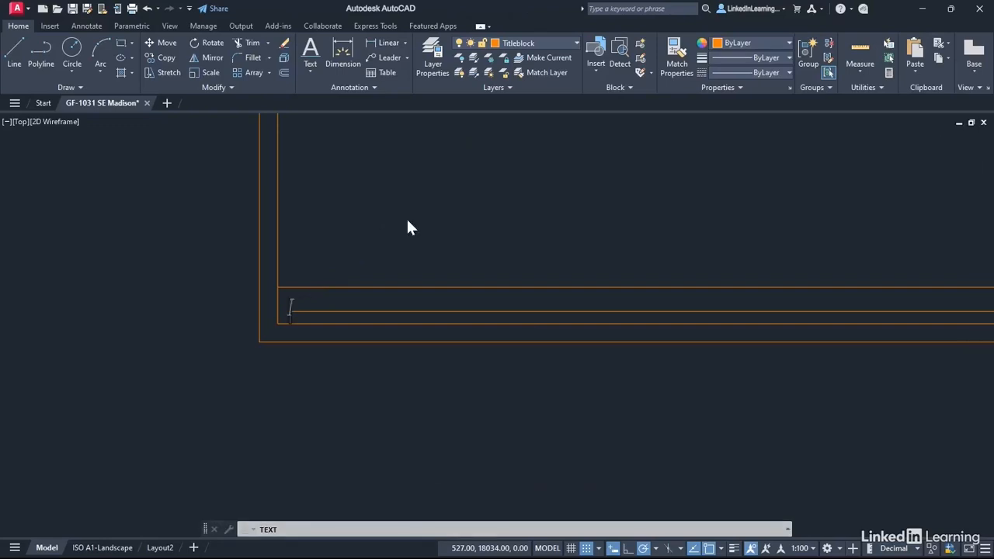
pyautogui.write('Ground ')
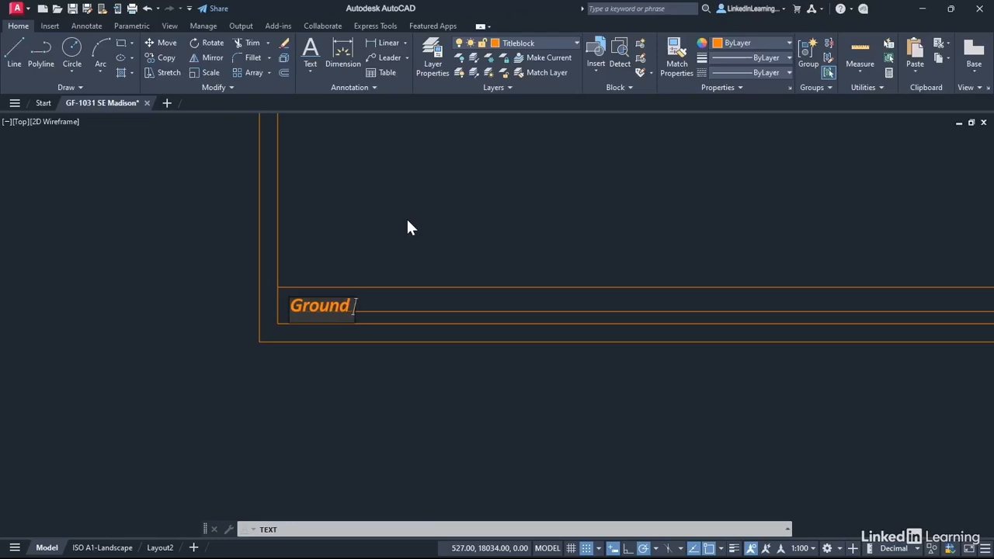
pyautogui.write('Floor Plan')
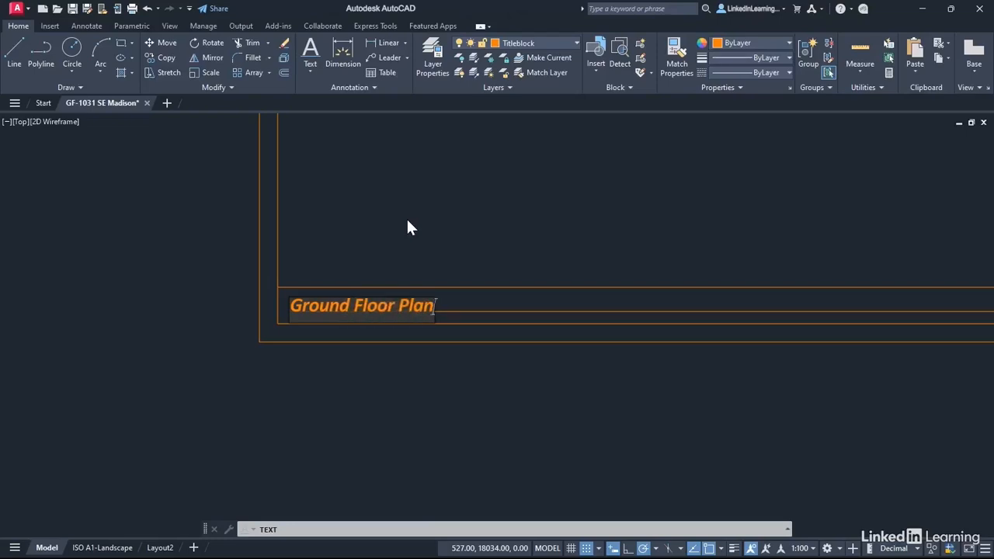
pyautogui.press('Return')
pyautogui.press('Return')
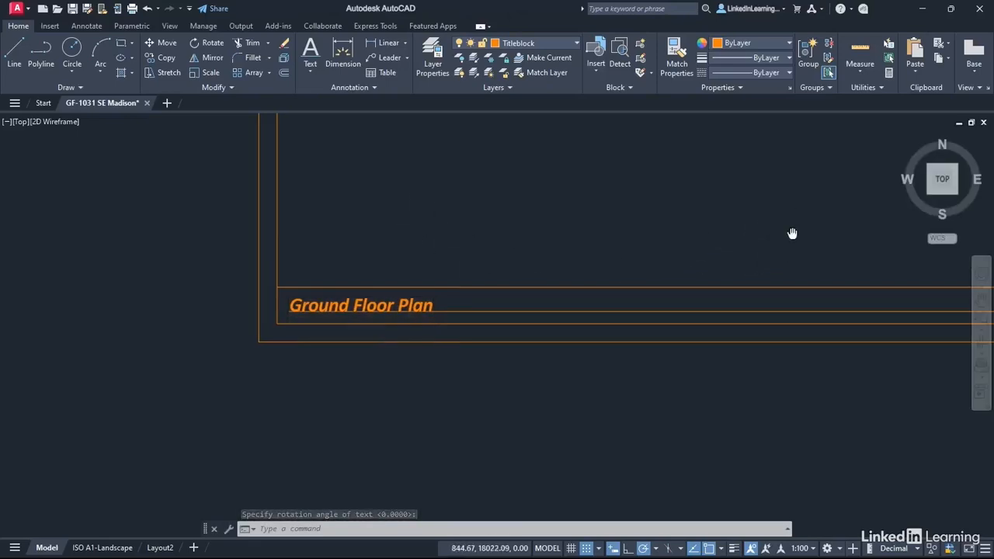
# Start single-line text with Right justification at the right endpoint of the guide line in the title strip, with rotation 0.
pyautogui.moveTo(792, 230)
pyautogui.mouseDown(button='middle')
pyautogui.moveTo(237, 235)
pyautogui.moveTo(129, 278)
pyautogui.moveTo(132, 288)
pyautogui.mouseUp(button='middle')
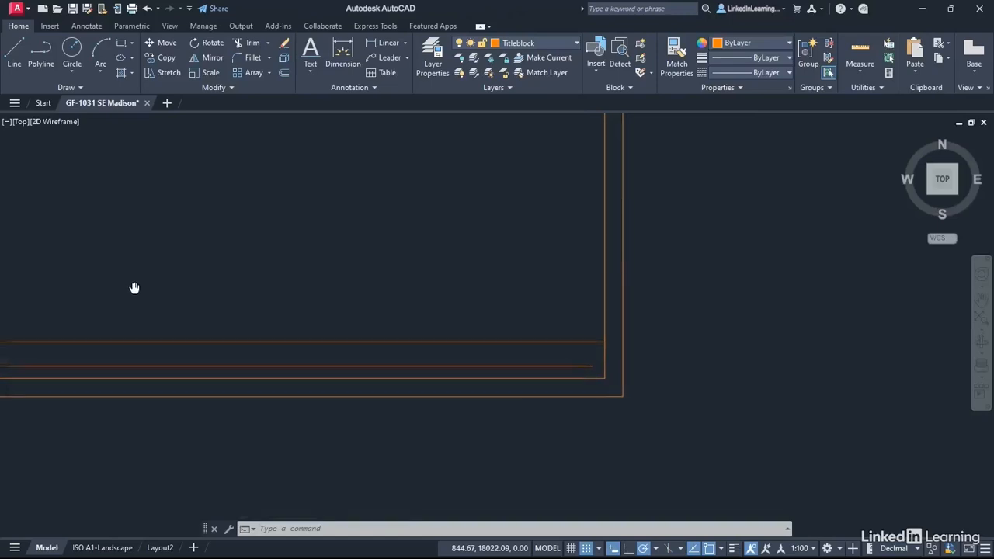
pyautogui.click(311, 71)
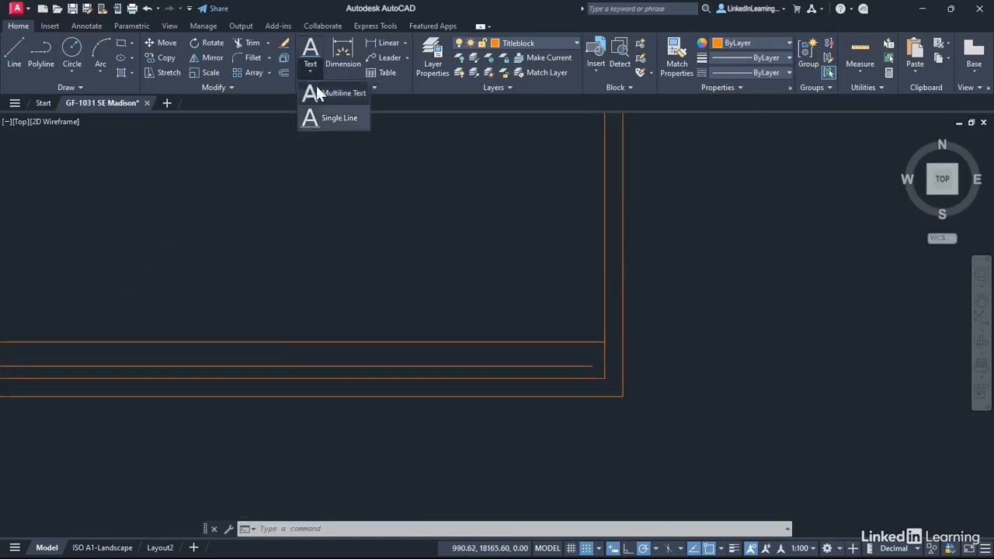
pyautogui.click(326, 123)
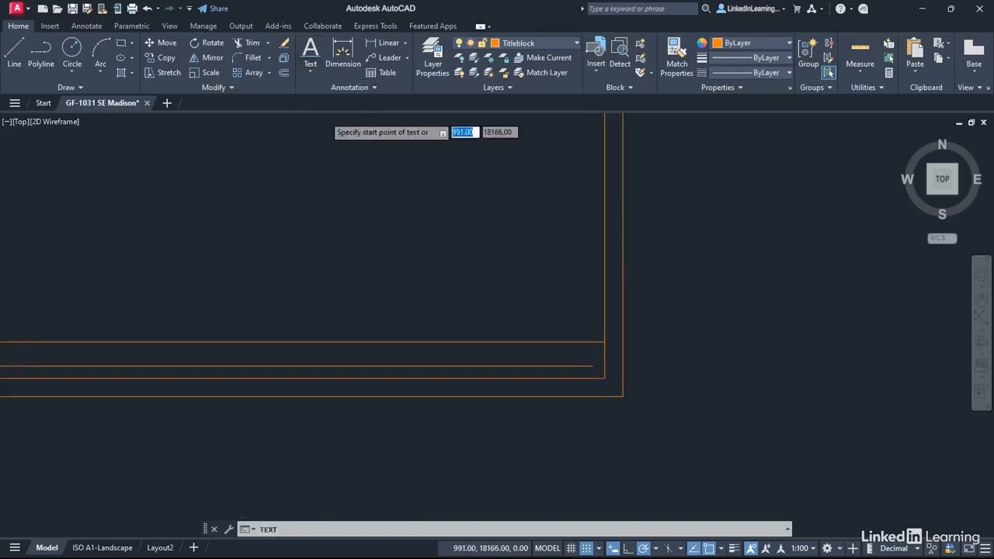
pyautogui.rightClick(387, 242)
pyautogui.click(411, 300)
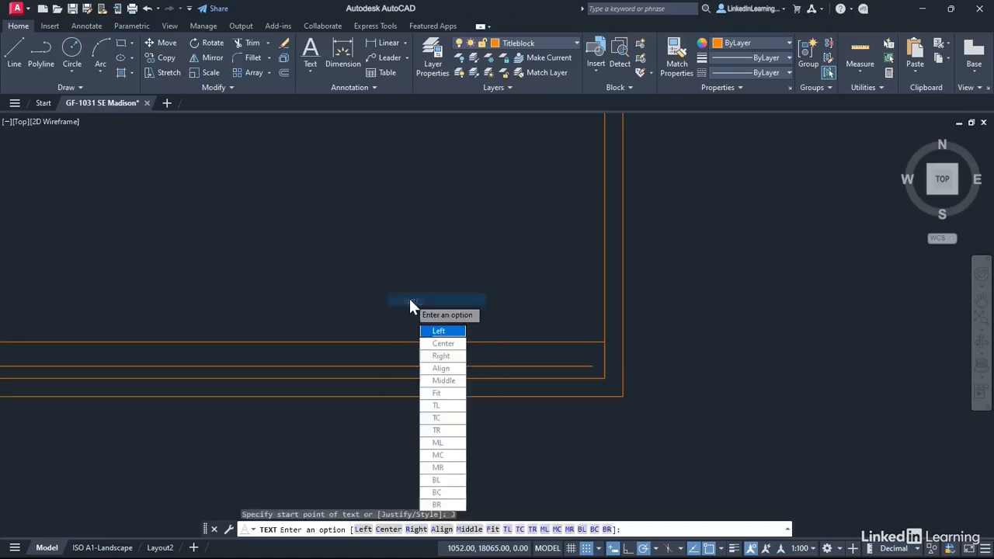
pyautogui.click(441, 358)
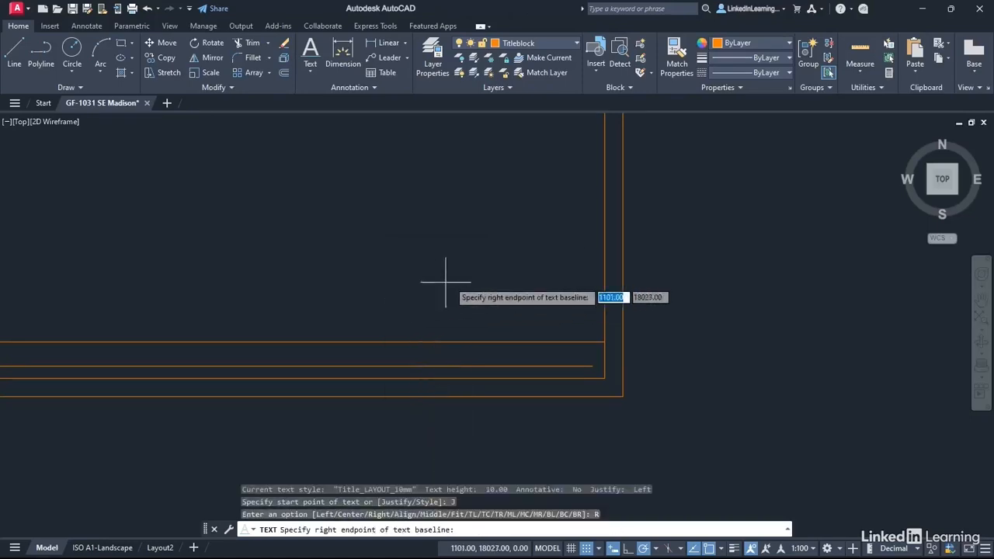
pyautogui.click(592, 365)
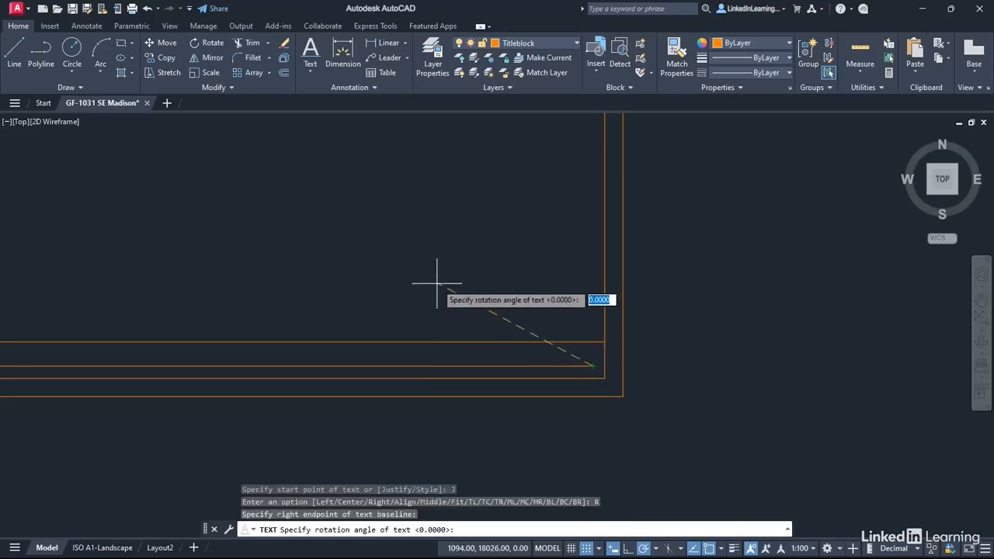
pyautogui.press('Return')
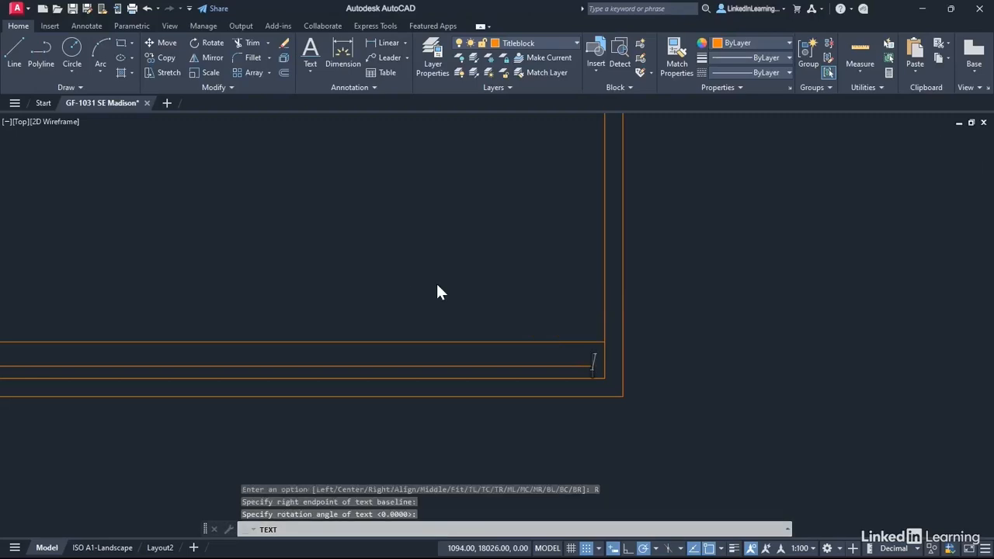
# Enter "LinkedIn Learning" as the right-justified title text and finish the text command.
pyautogui.write('Link')
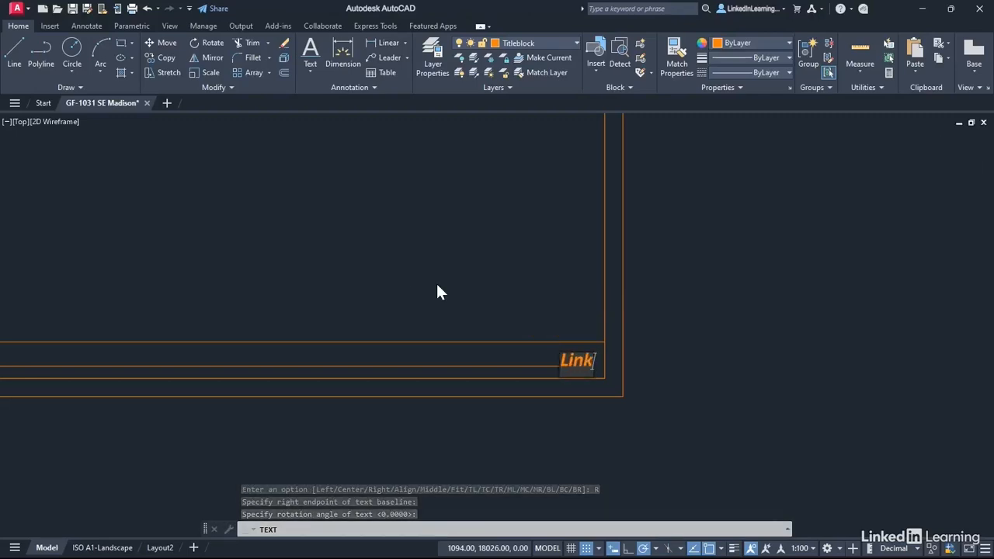
pyautogui.write('edIn Learnign')
pyautogui.press('BackSpace')
pyautogui.press('BackSpace')
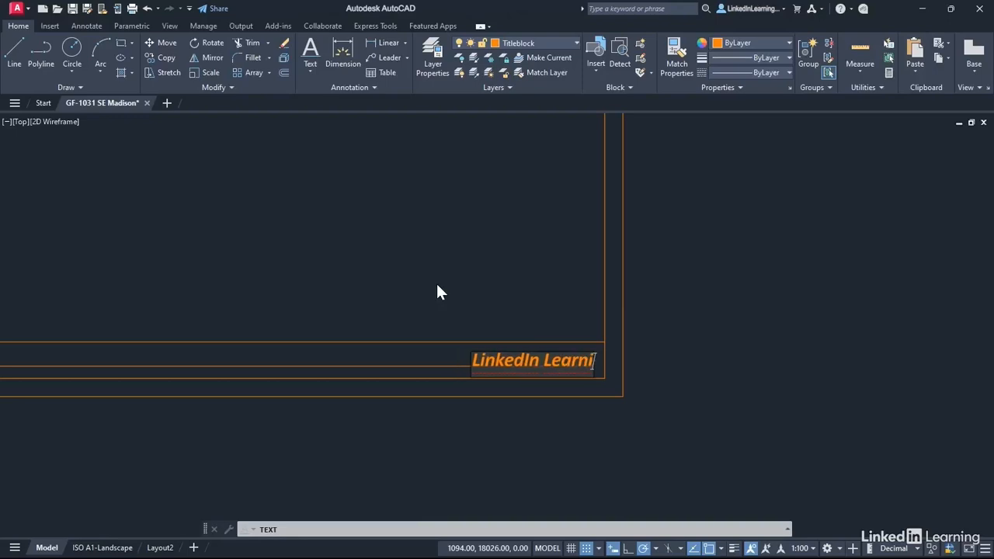
pyautogui.write('ng')
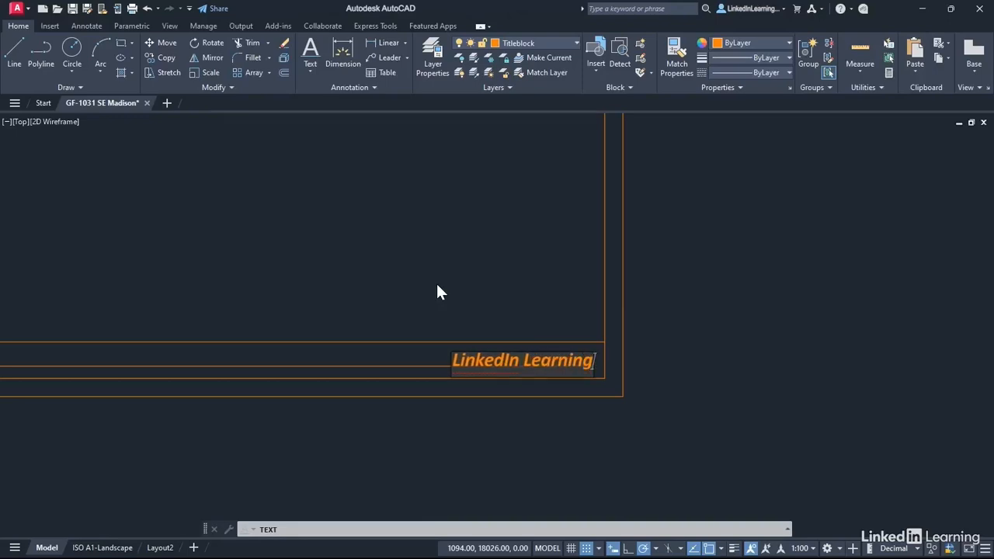
pyautogui.press('Return')
pyautogui.press('Return')
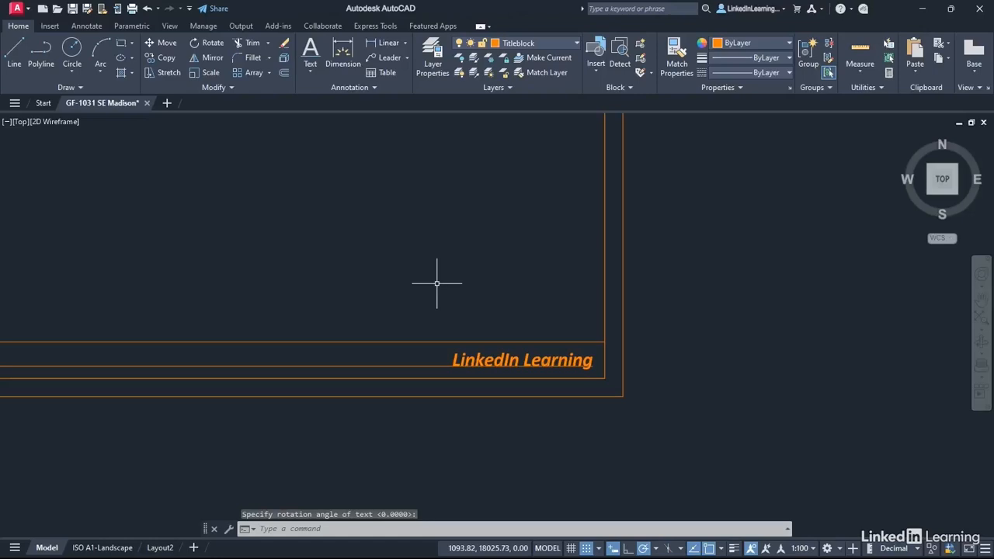
# Erase the horizontal guide line running beneath the two texts in the title strip.
pyautogui.scroll(-2, 362, 238)
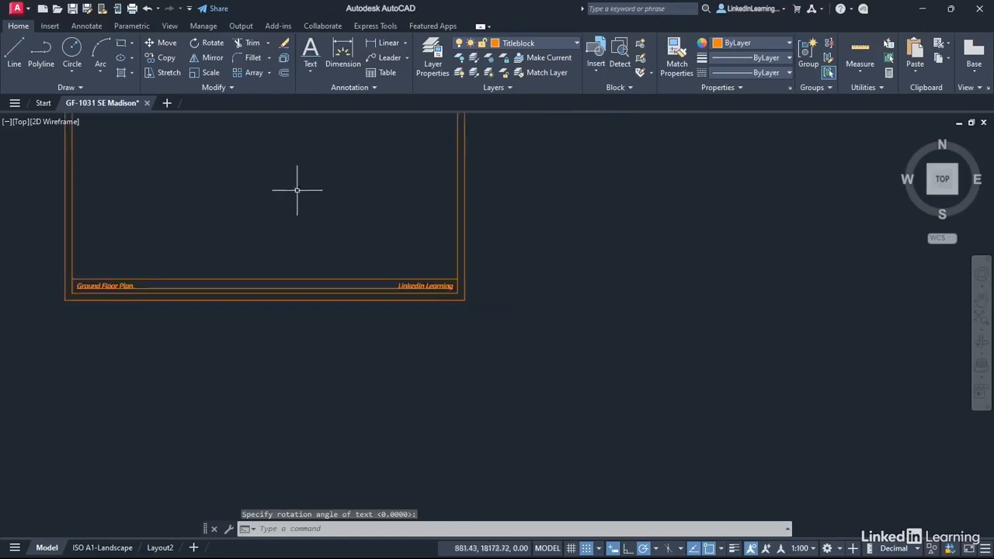
pyautogui.moveTo(296, 190)
pyautogui.mouseDown(button='middle')
pyautogui.moveTo(333, 231)
pyautogui.moveTo(499, 329)
pyautogui.moveTo(545, 313)
pyautogui.mouseUp(button='middle')
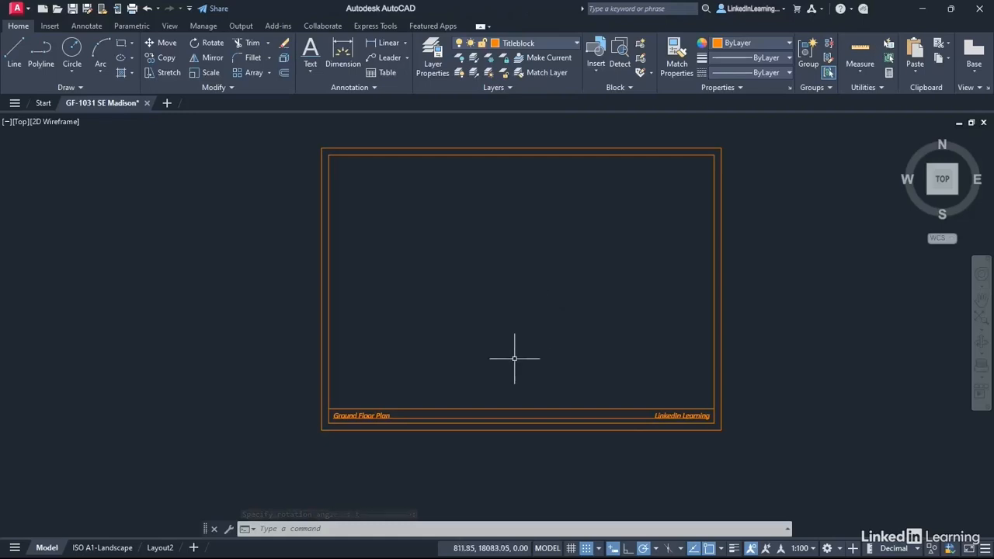
pyautogui.click(514, 417)
pyautogui.rightClick(476, 263)
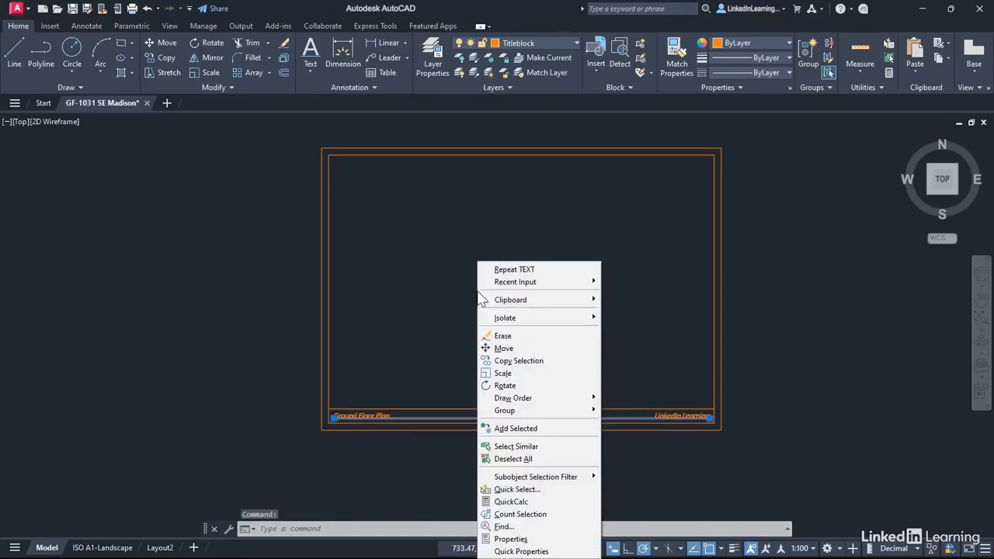
pyautogui.click(503, 336)
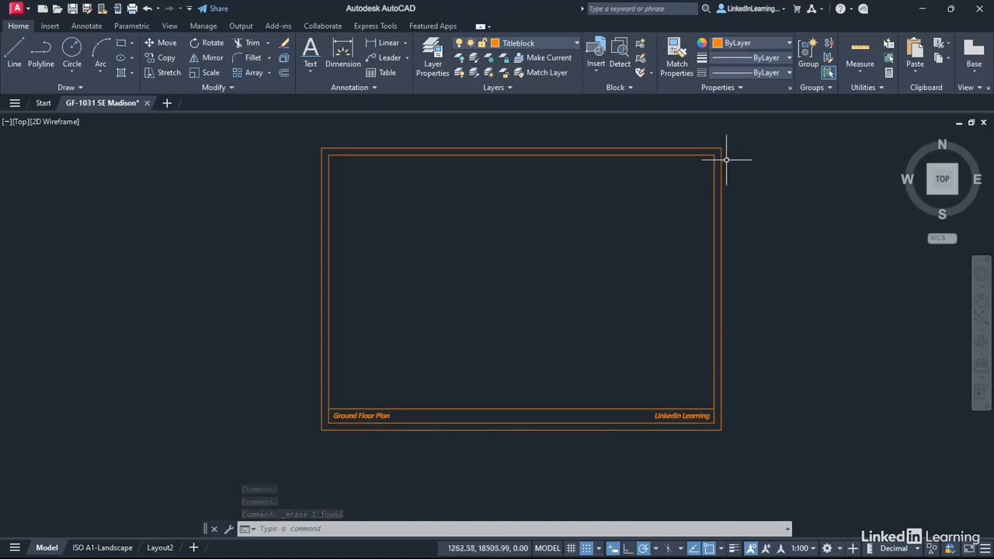
# Make Notes_LAYOUT_3.5mm the current text style.
pyautogui.scroll(4, 674, 166)
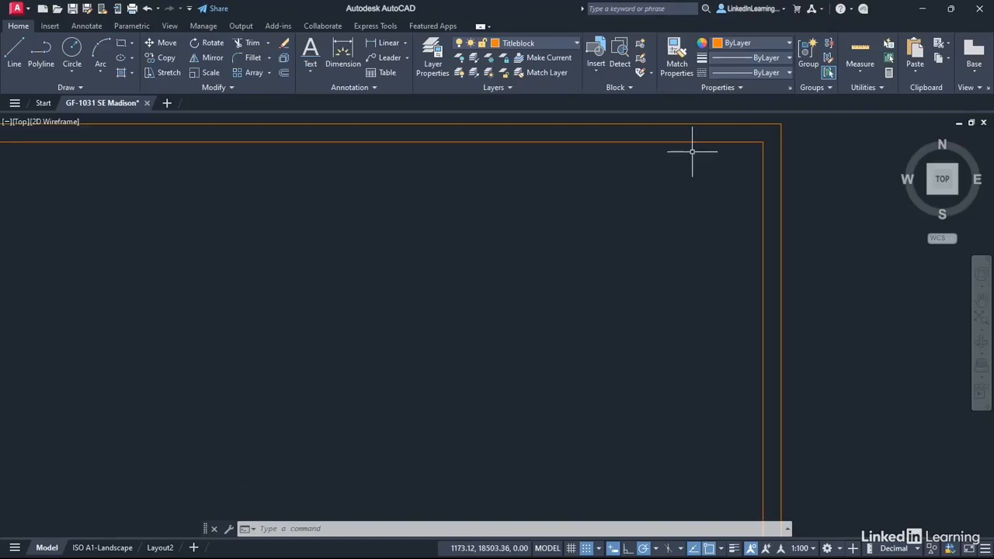
pyautogui.moveTo(694, 151); pyautogui.dragTo(601, 226, button='middle')
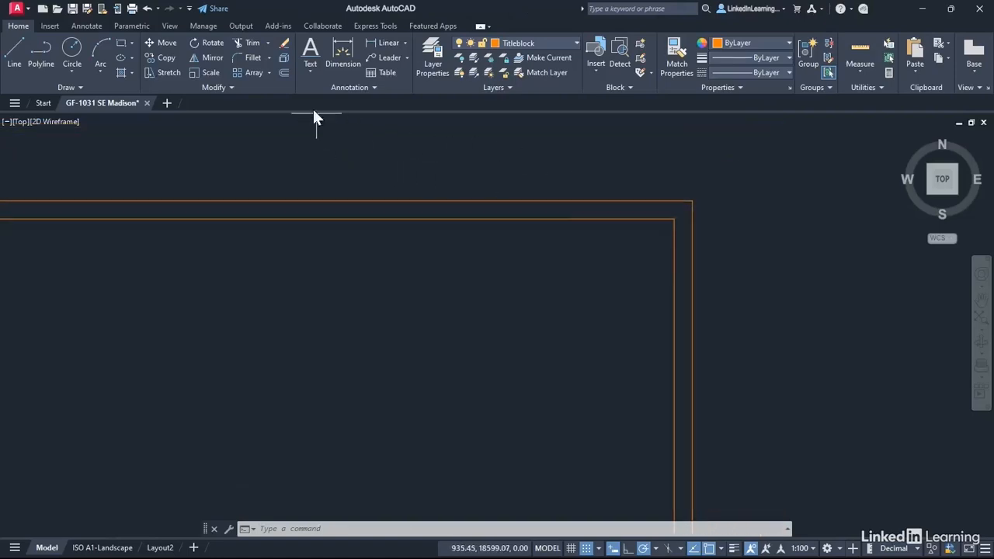
pyautogui.click(373, 88)
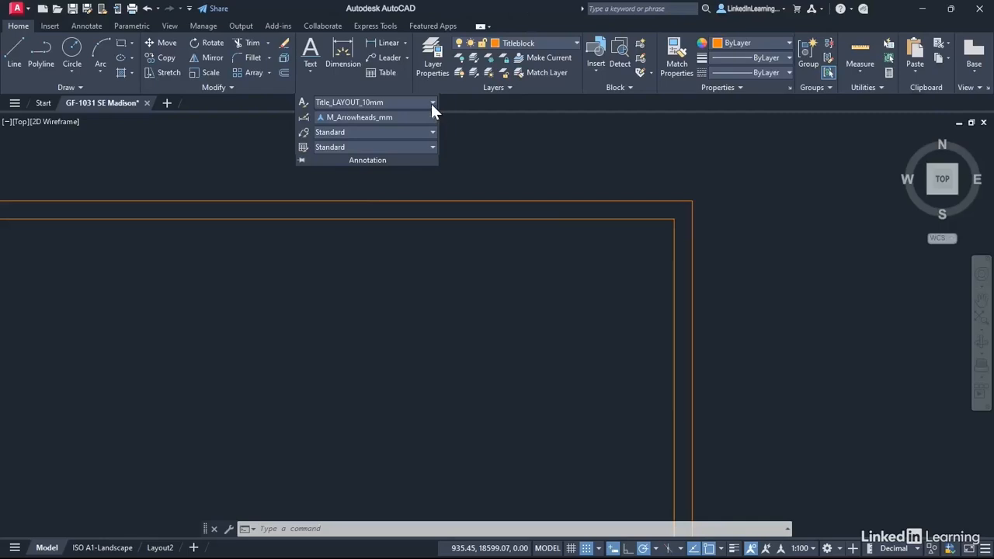
pyautogui.click(432, 103)
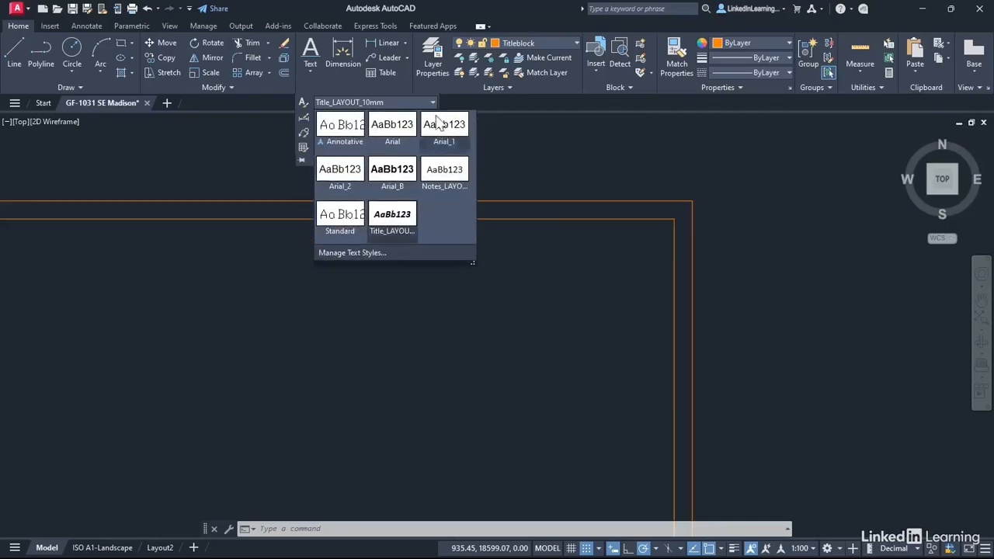
pyautogui.click(446, 188)
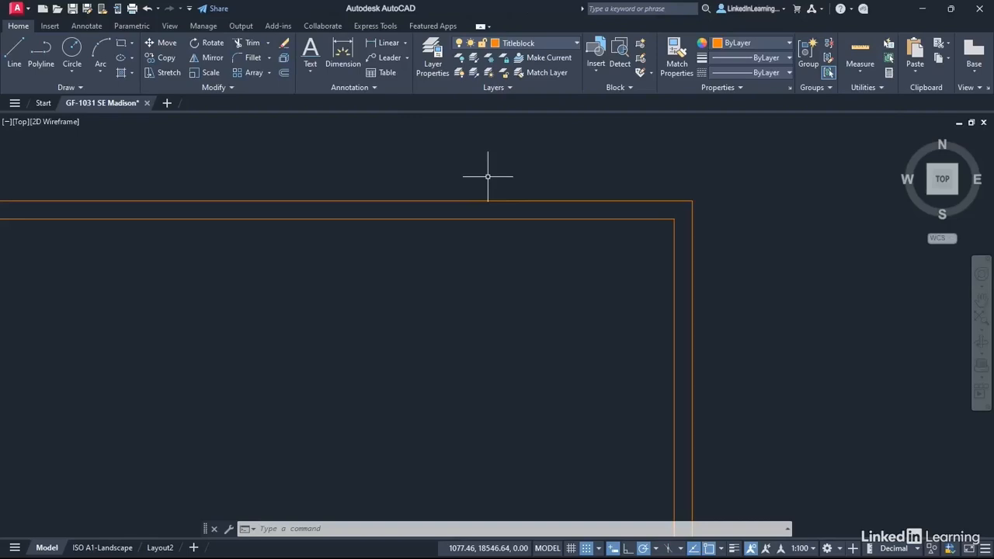
pyautogui.click(374, 89)
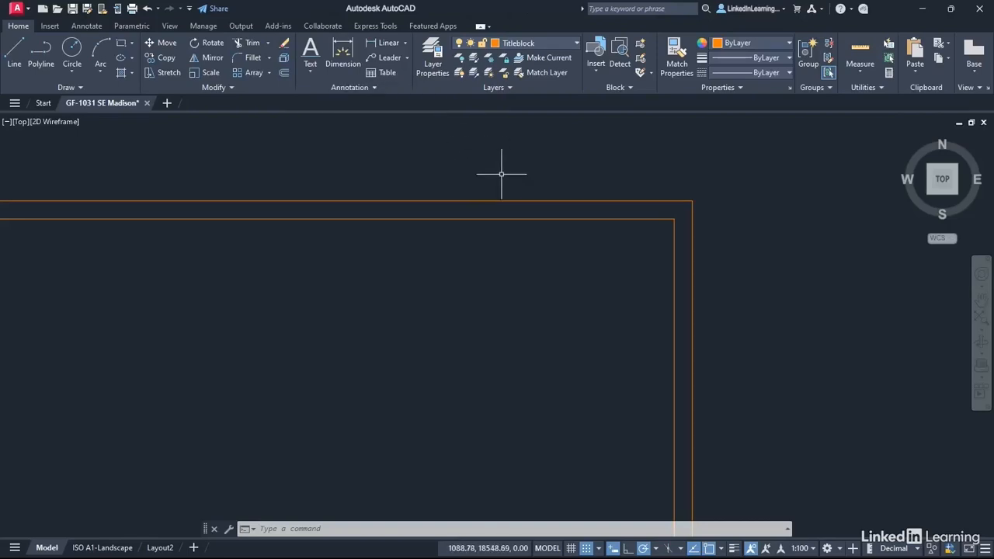
# Define a multiline text box about 233 mm wide and 90 mm high inside the upper-right corner of the inner border.
pyautogui.click(309, 74)
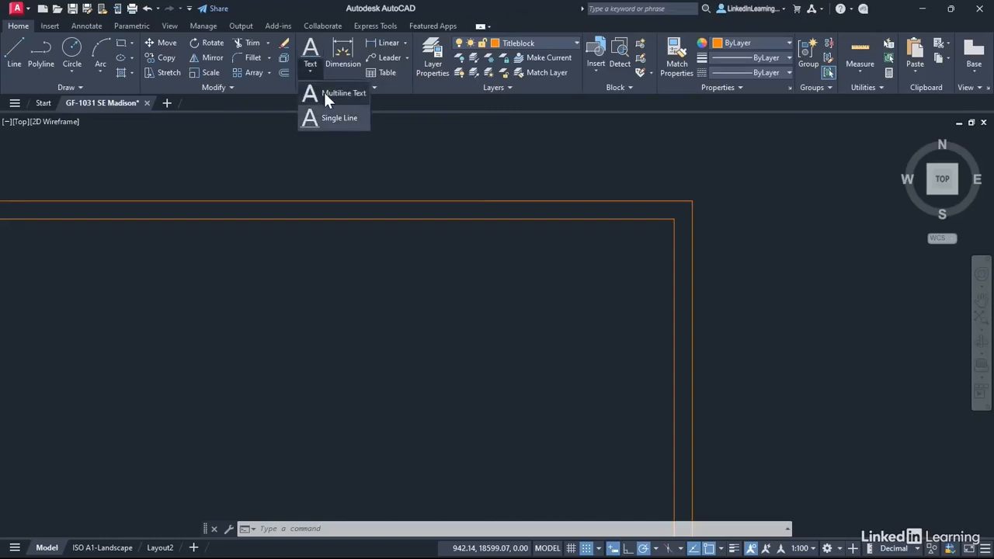
pyautogui.click(326, 94)
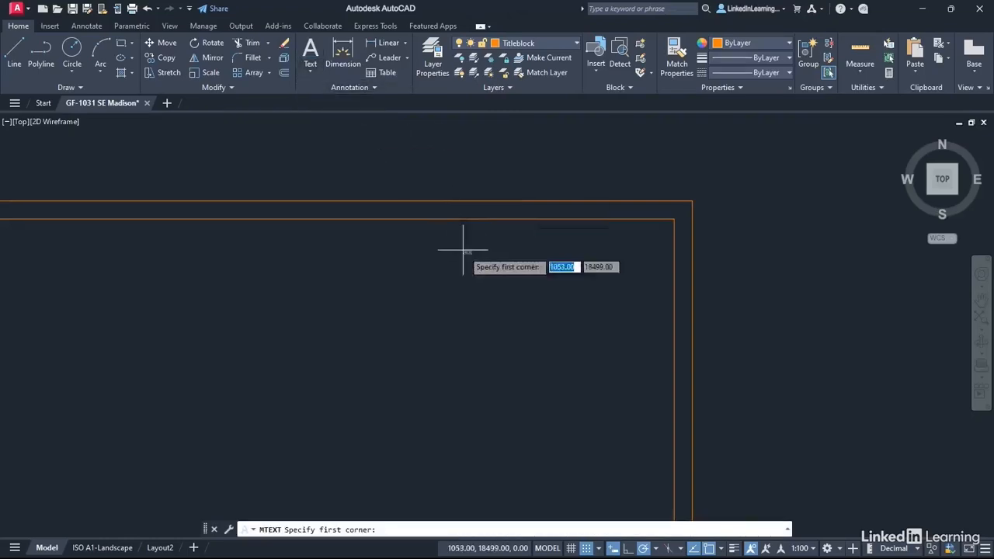
pyautogui.click(374, 240)
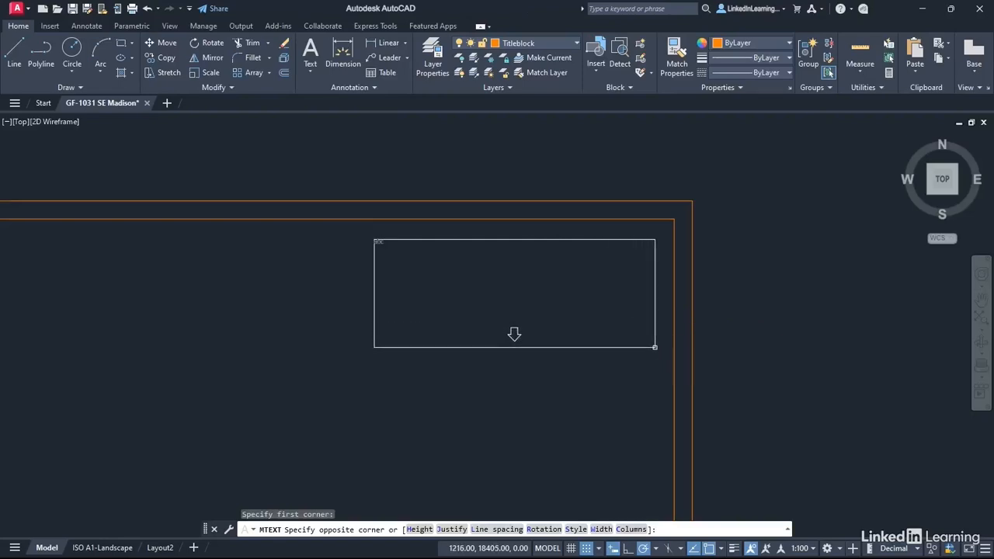
pyautogui.click(656, 347)
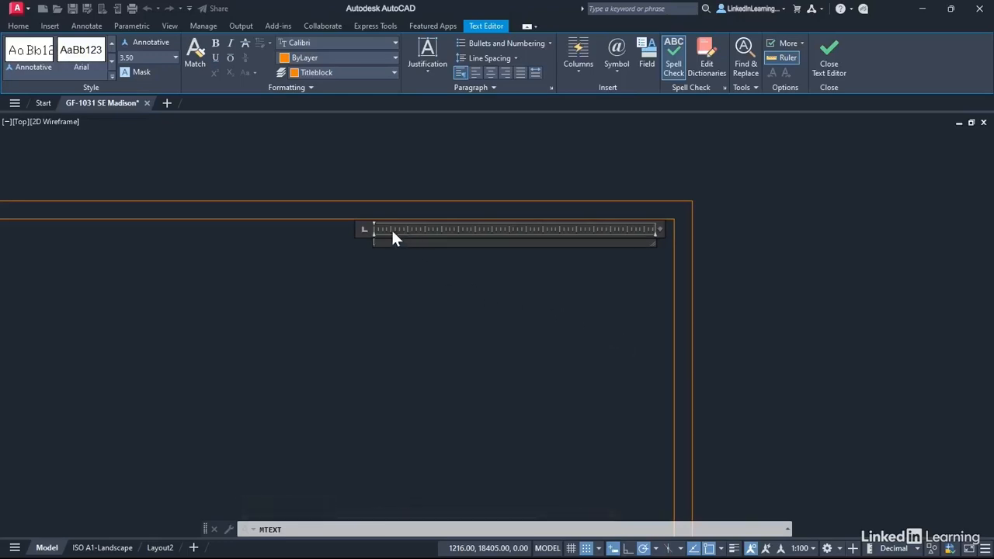
pyautogui.scroll(3, 390, 227)
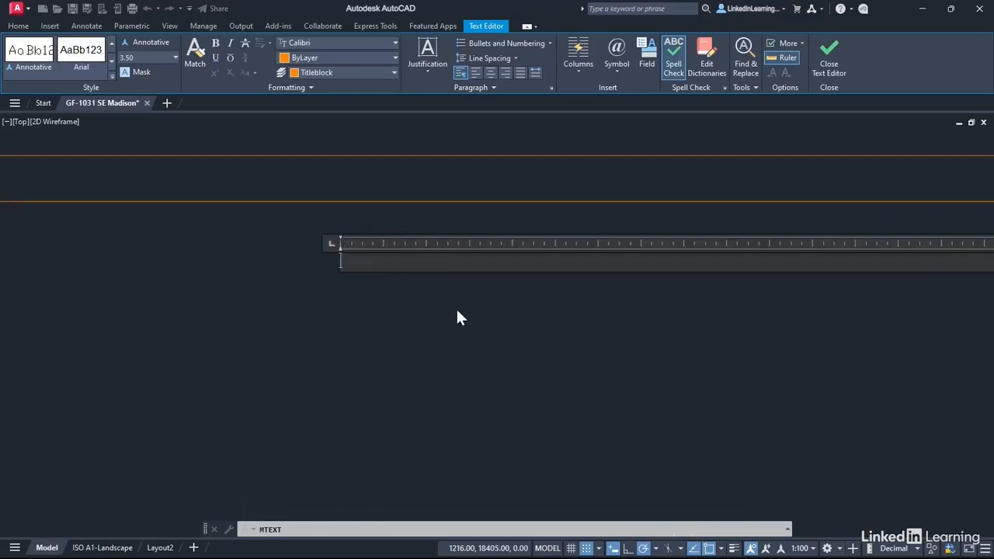
# Enter the heading "NOTES:" in the multiline text and start a numbered list on the line below it.
pyautogui.write('NOTES:')
pyautogui.press('Return')
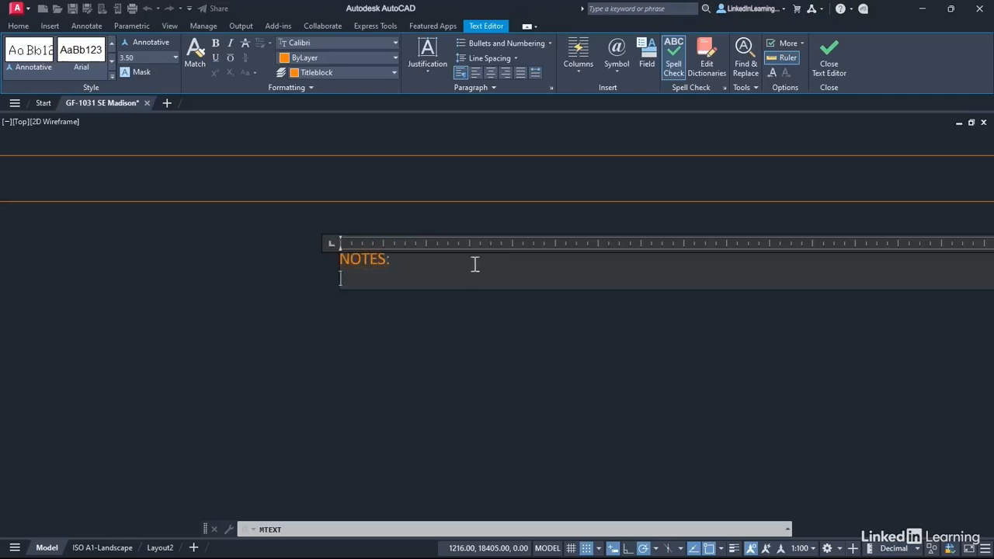
pyautogui.click(547, 43)
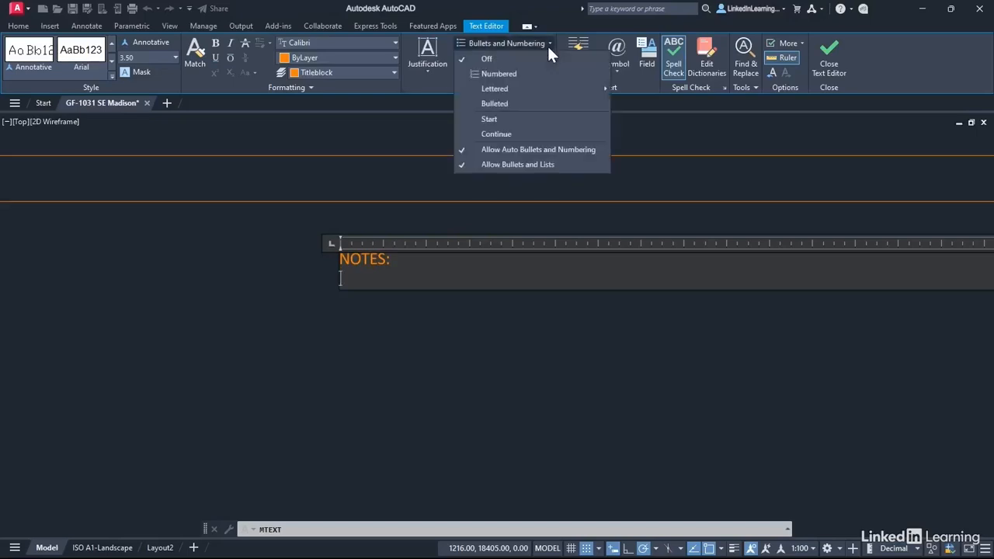
pyautogui.click(491, 78)
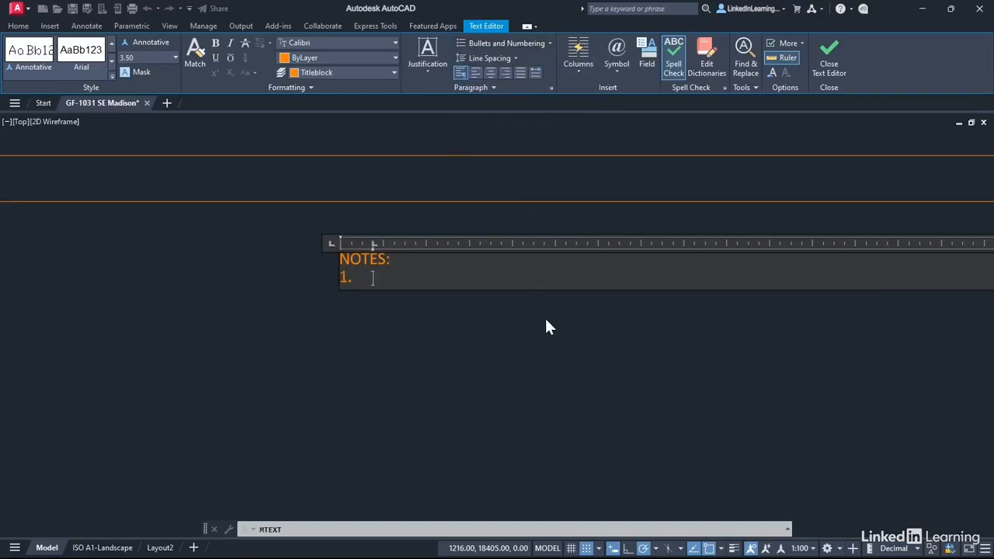
# Write "All dimensions in millimetres." as the first numbered note and begin a second list item.
pyautogui.write('All')
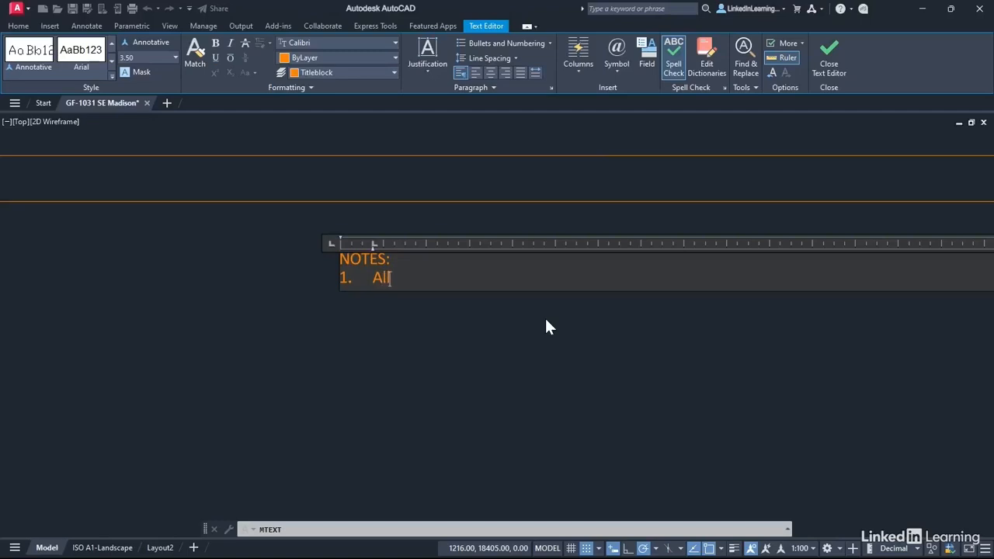
pyautogui.write(' dimensions in millimetres')
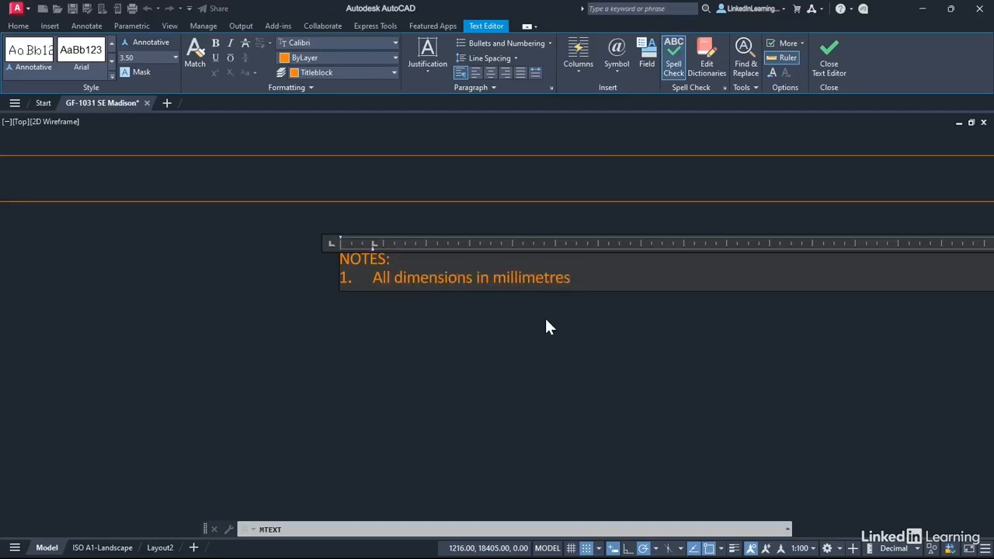
pyautogui.write('.')
pyautogui.press('Return')
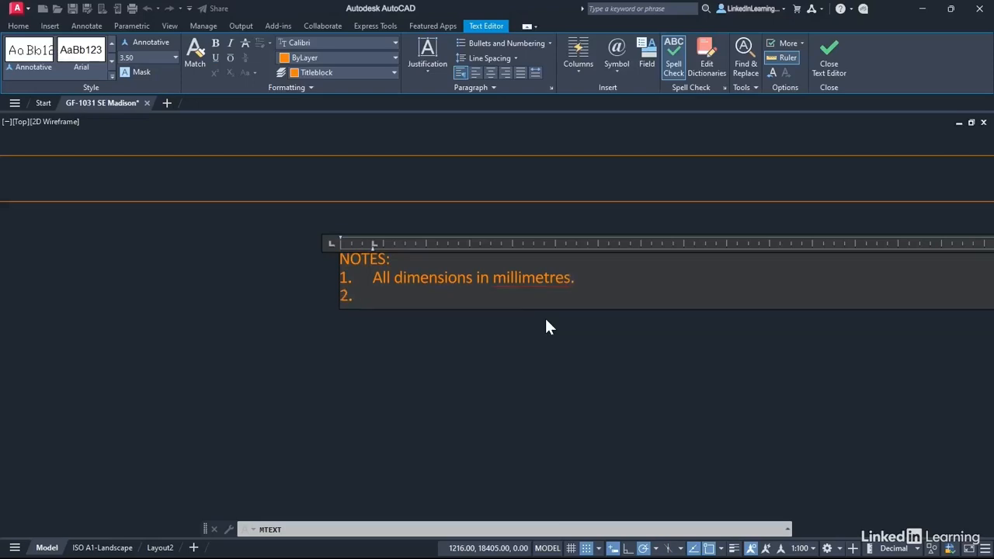
# Write "Do not dimension from a drawing." as the second numbered note and finish editing the multiline text.
pyautogui.write('Do not dimensio')
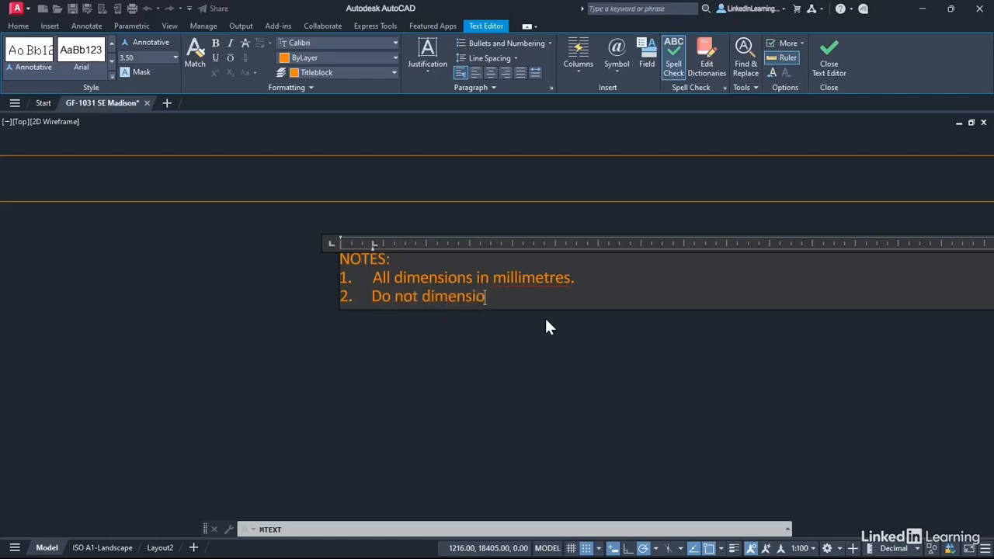
pyautogui.write('n from a drawing')
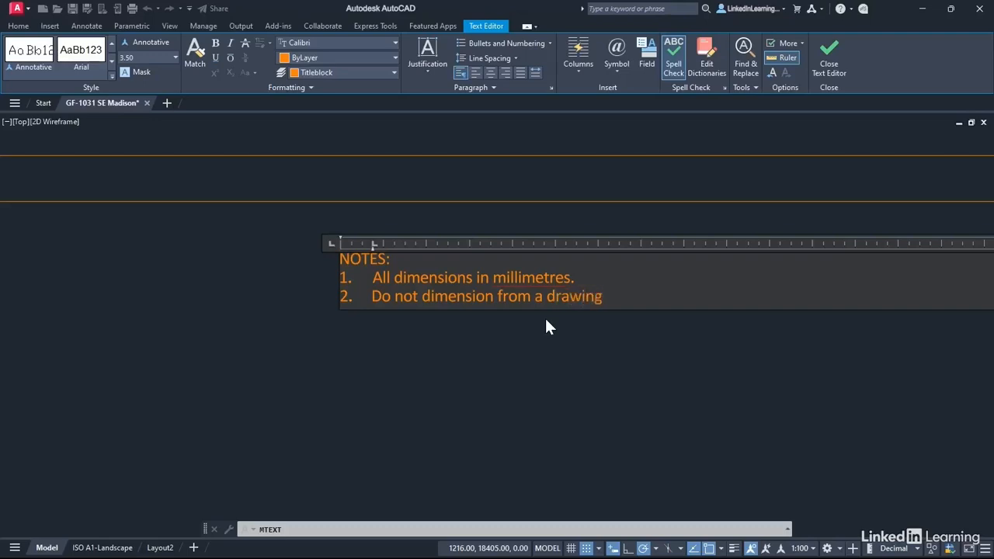
pyautogui.write('.')
pyautogui.click(301, 324)
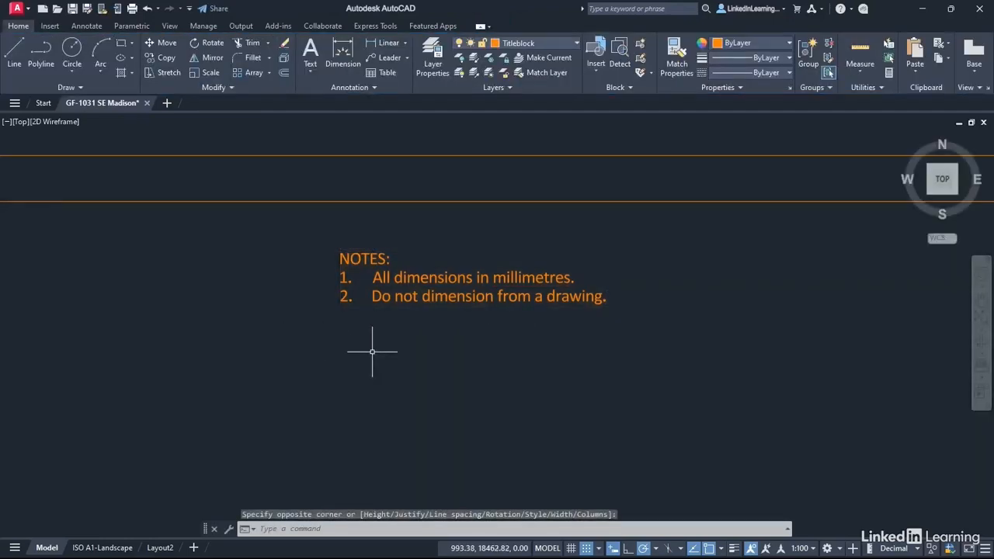
# Narrow the column width of the notes text to about 118 mm so it fits closer around the two notes.
pyautogui.scroll(-2, 372, 348)
pyautogui.click(461, 305)
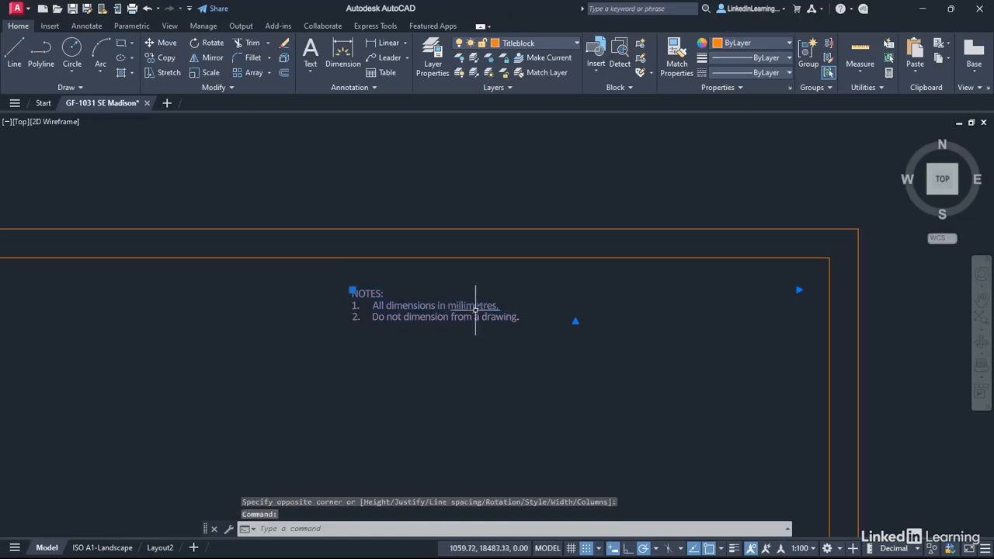
pyautogui.click(798, 290)
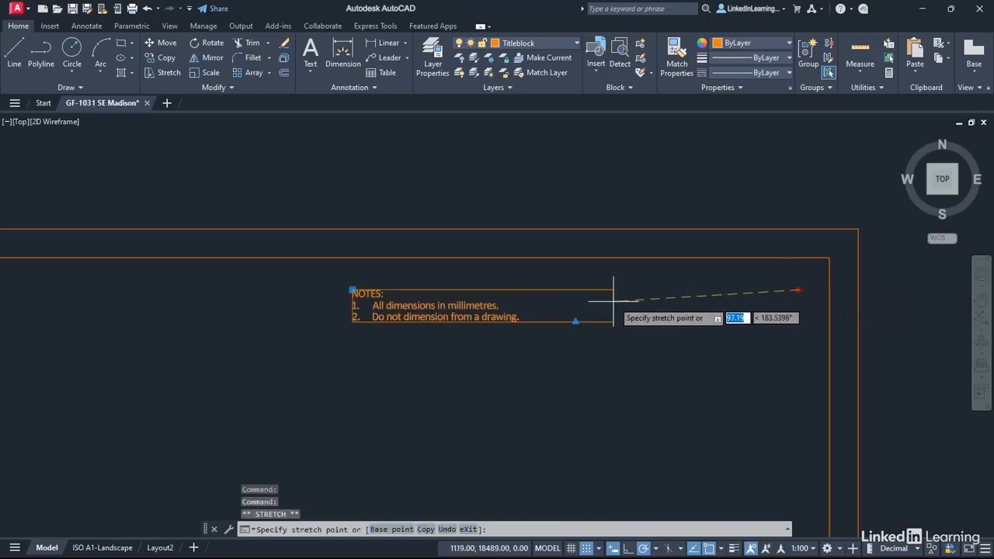
pyautogui.click(577, 341)
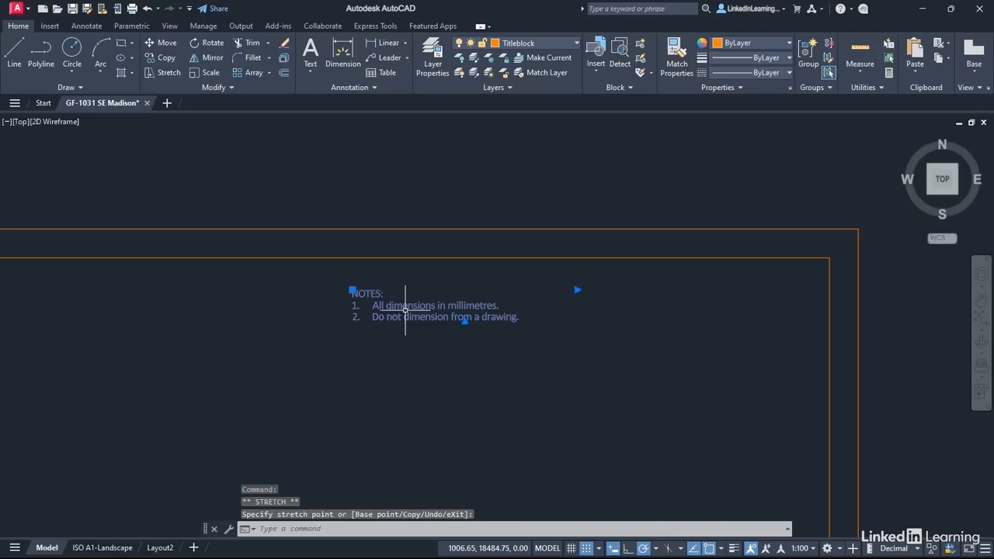
# Move the notes text about 118 mm right and 6 mm up, into the upper-right corner of the inner border.
pyautogui.click(352, 289)
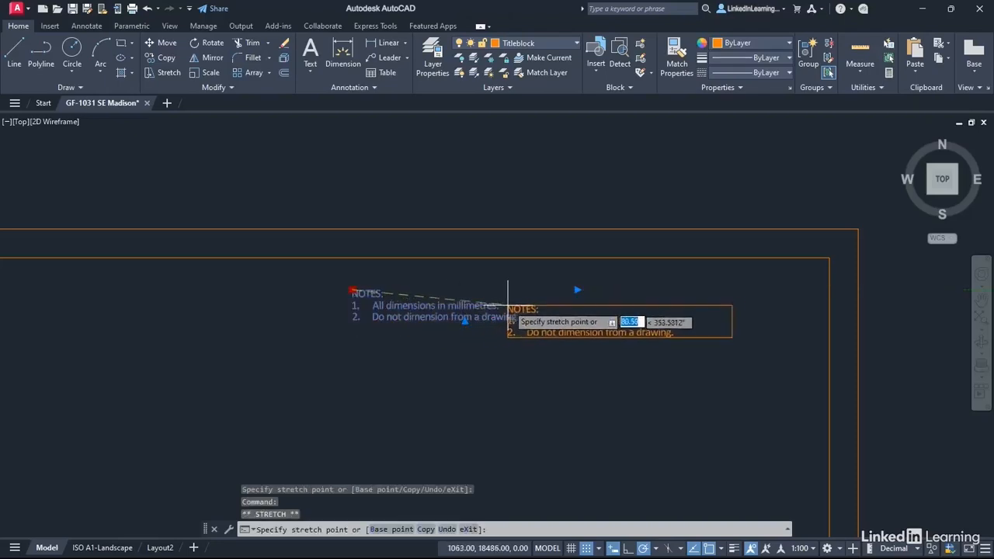
pyautogui.click(578, 279)
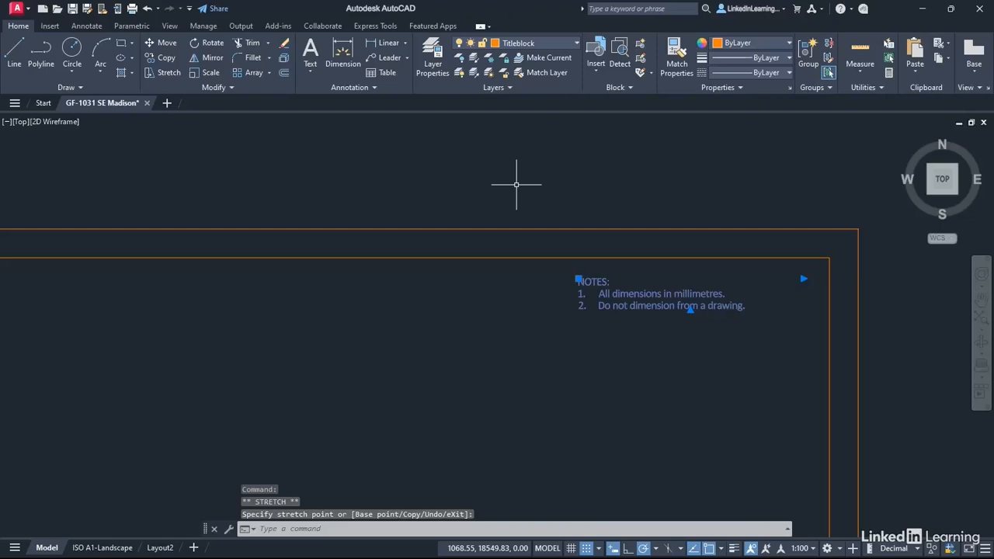
pyautogui.press('Escape')
pyautogui.press('Escape')
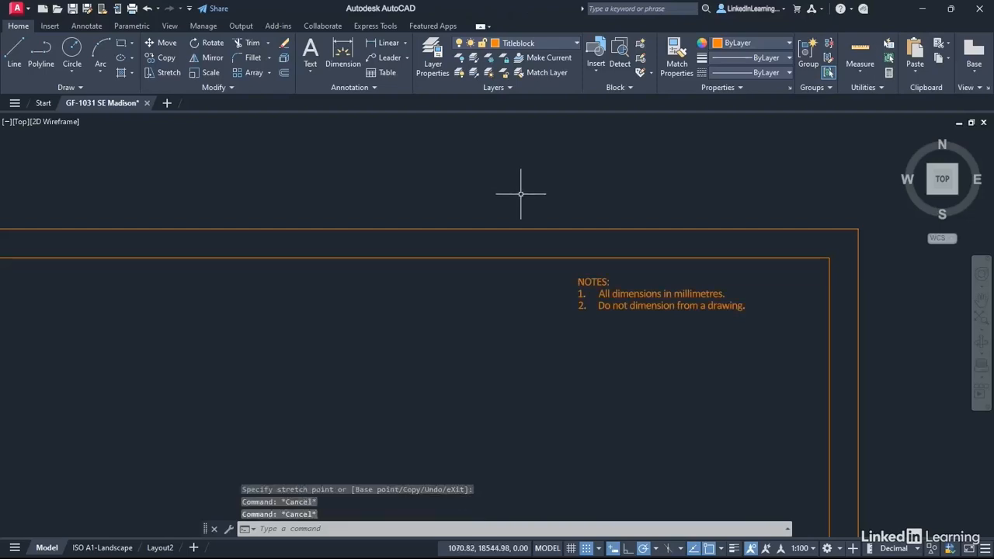
# Move the notes text and the "LinkedIn Learning" and "Ground Floor Plan" title texts to the Titletext layer, then clear the selection.
pyautogui.scroll(-2, 415, 317)
pyautogui.scroll(-1, 413, 319)
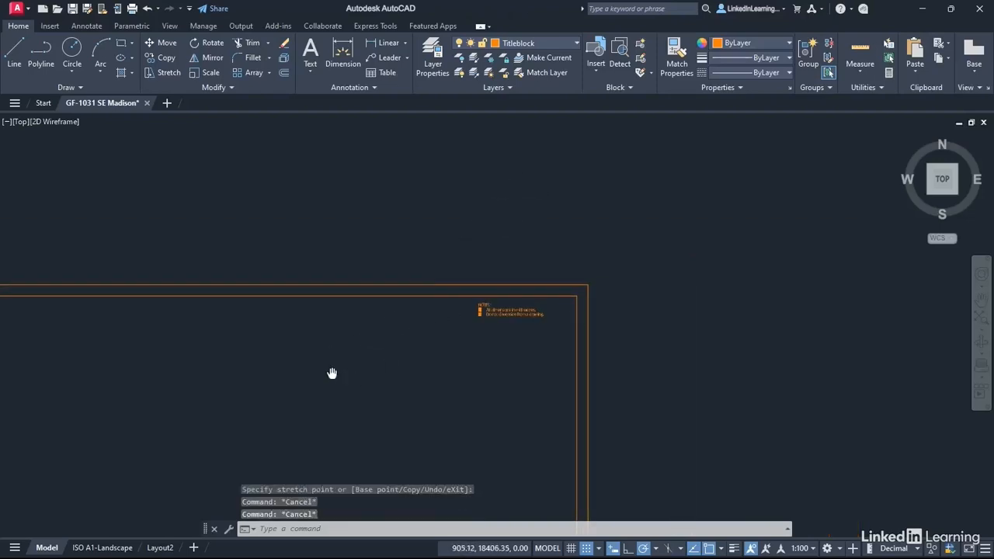
pyautogui.scroll(-3, 448, 284)
pyautogui.moveTo(411, 308); pyautogui.dragTo(489, 258, button='middle')
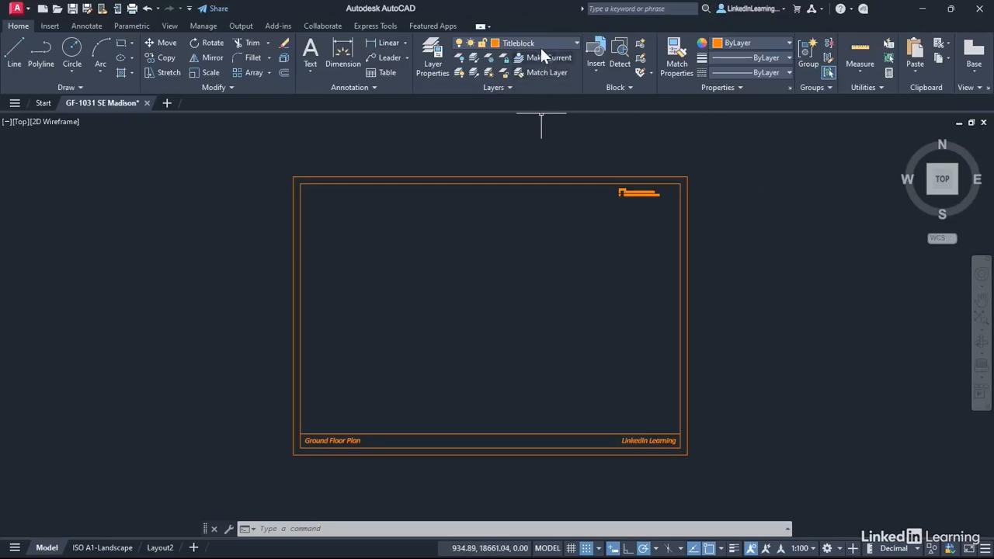
pyautogui.click(642, 192)
pyautogui.click(641, 440)
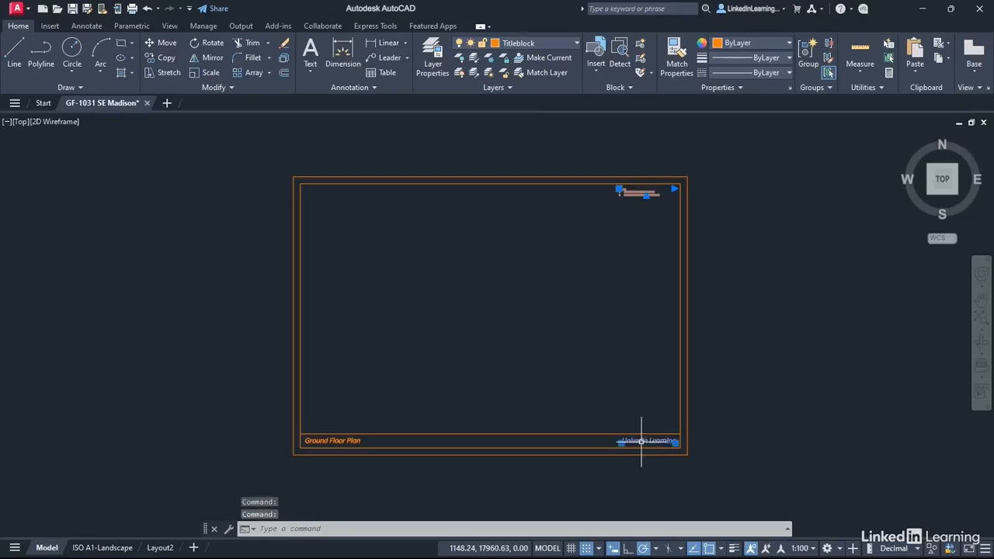
pyautogui.click(330, 439)
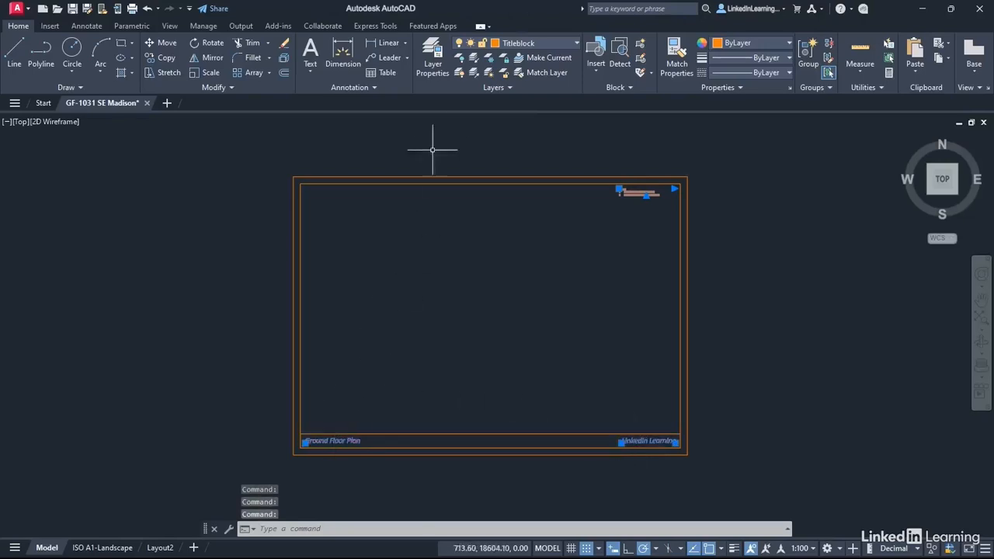
pyautogui.click(577, 42)
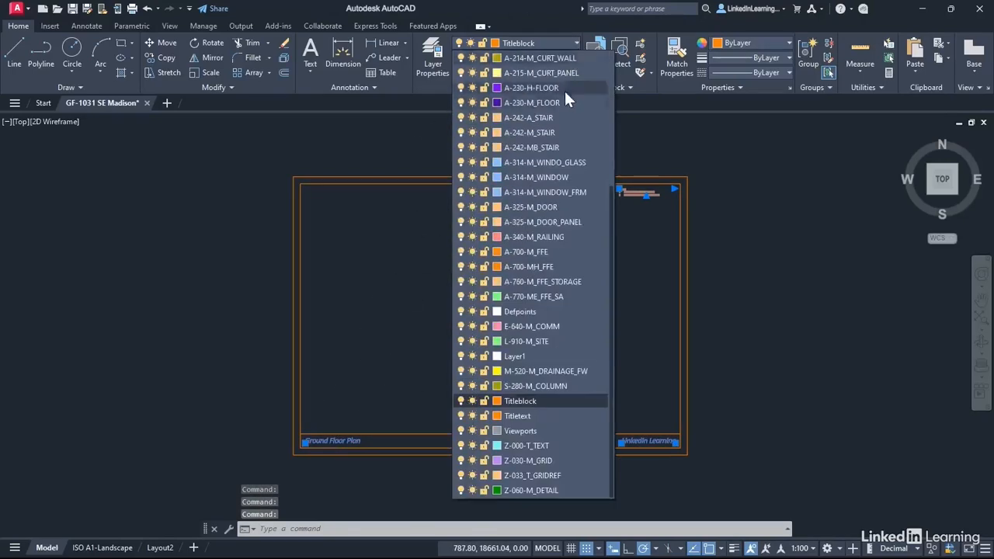
pyautogui.click(525, 418)
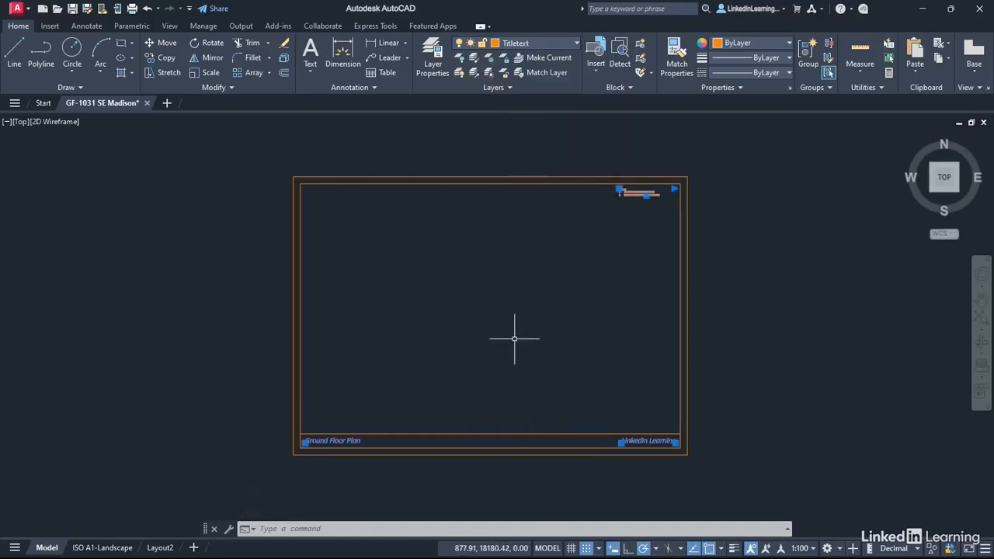
pyautogui.press('Escape')
pyautogui.press('Escape')
pyautogui.press('Escape')
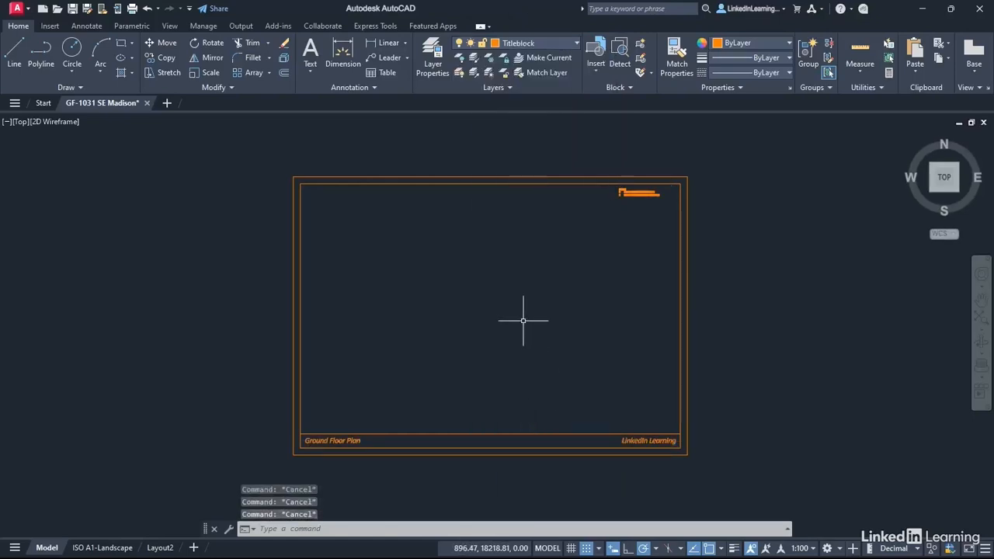